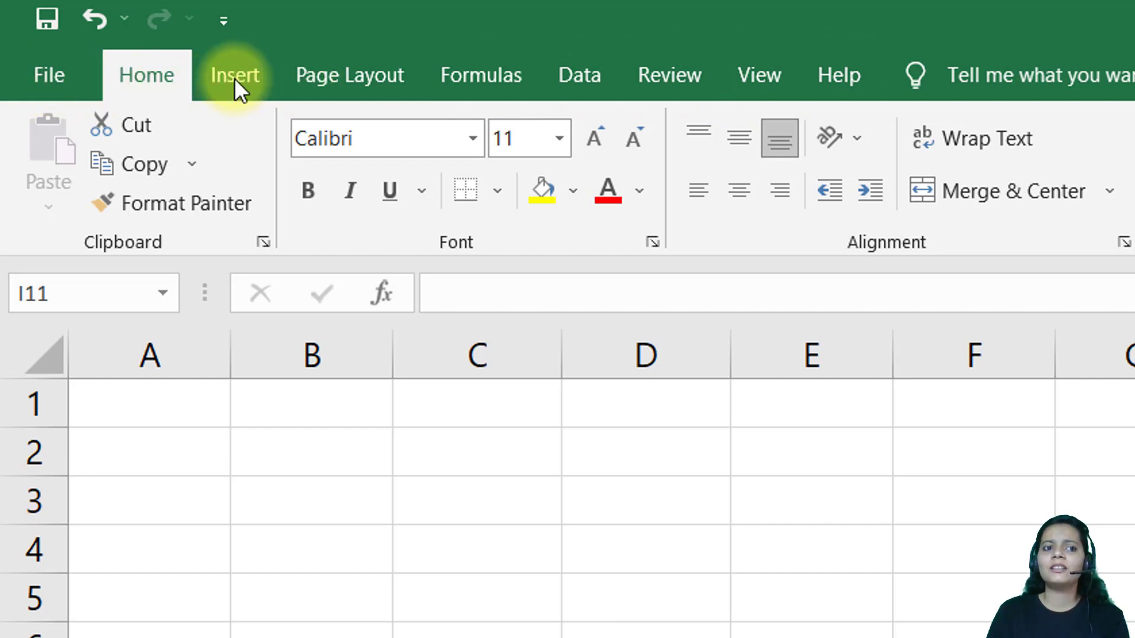
Step: Look over the Page Layout commands, return to Home, then open Excel 1's Info page
click(349, 71)
scroll(466, 77, down, 3)
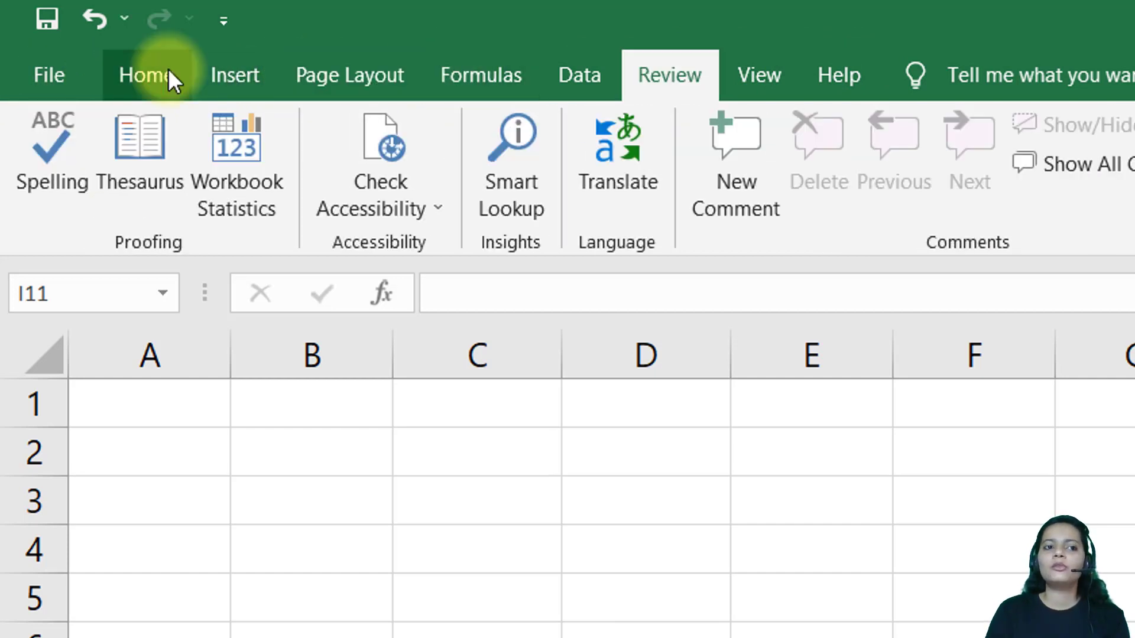
click(155, 74)
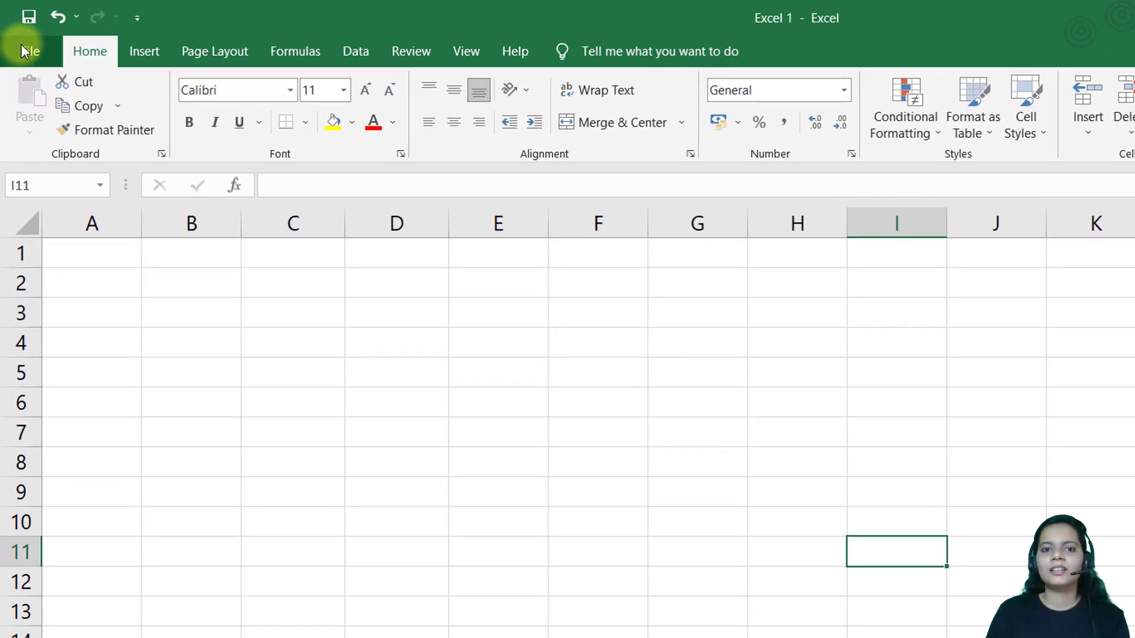
click(27, 50)
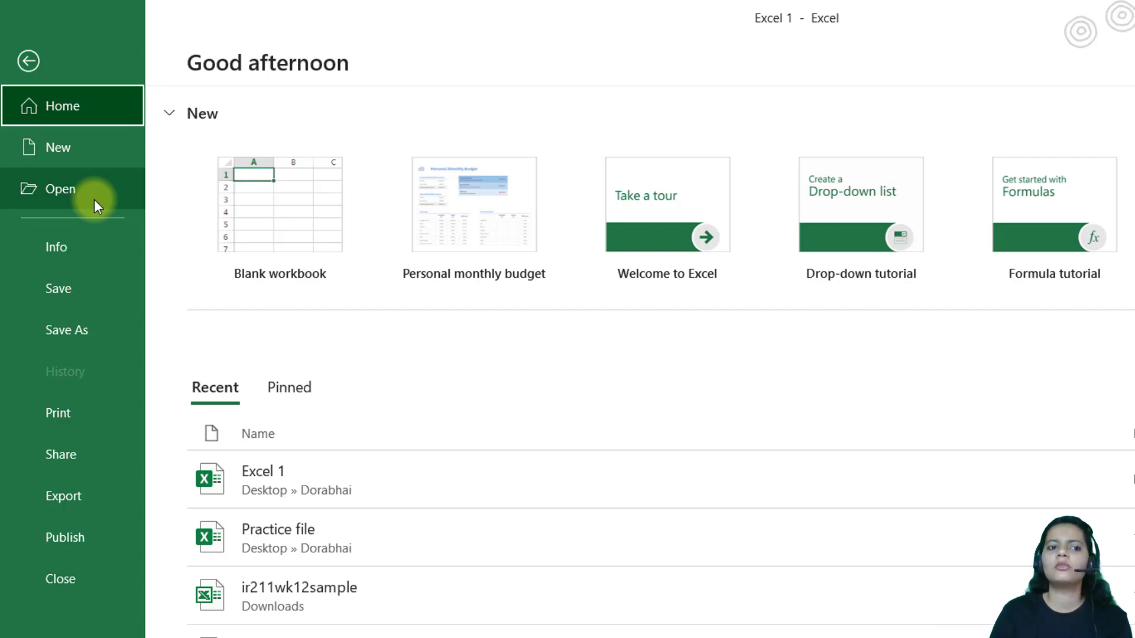
click(87, 251)
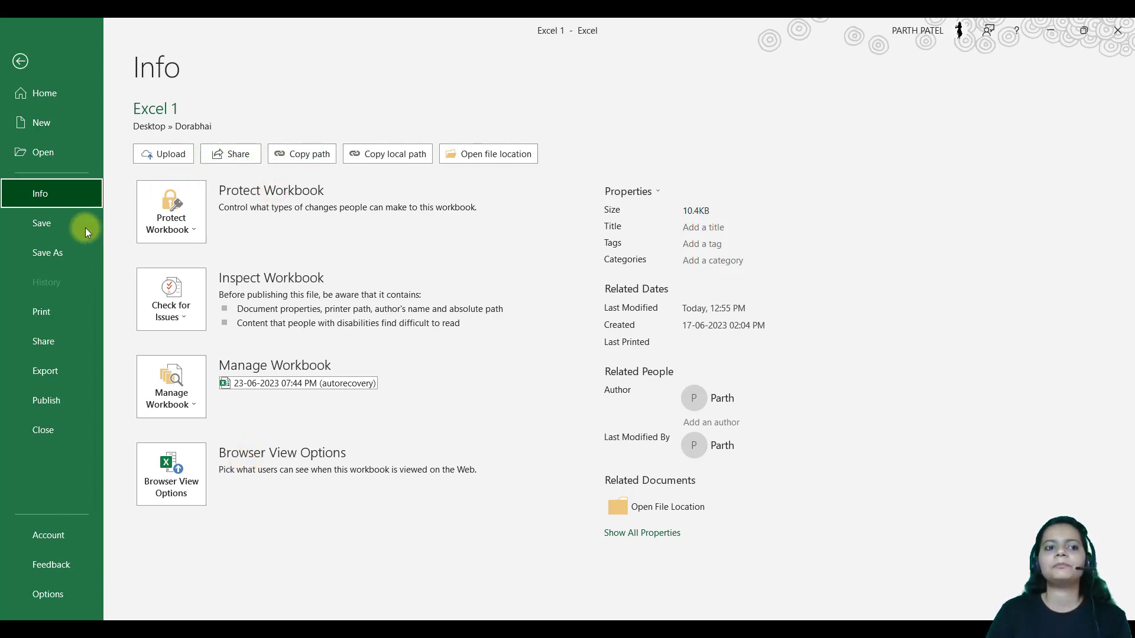
Step: Save Excel 1 and reopen the backstage Home page with templates and recent files
click(51, 225)
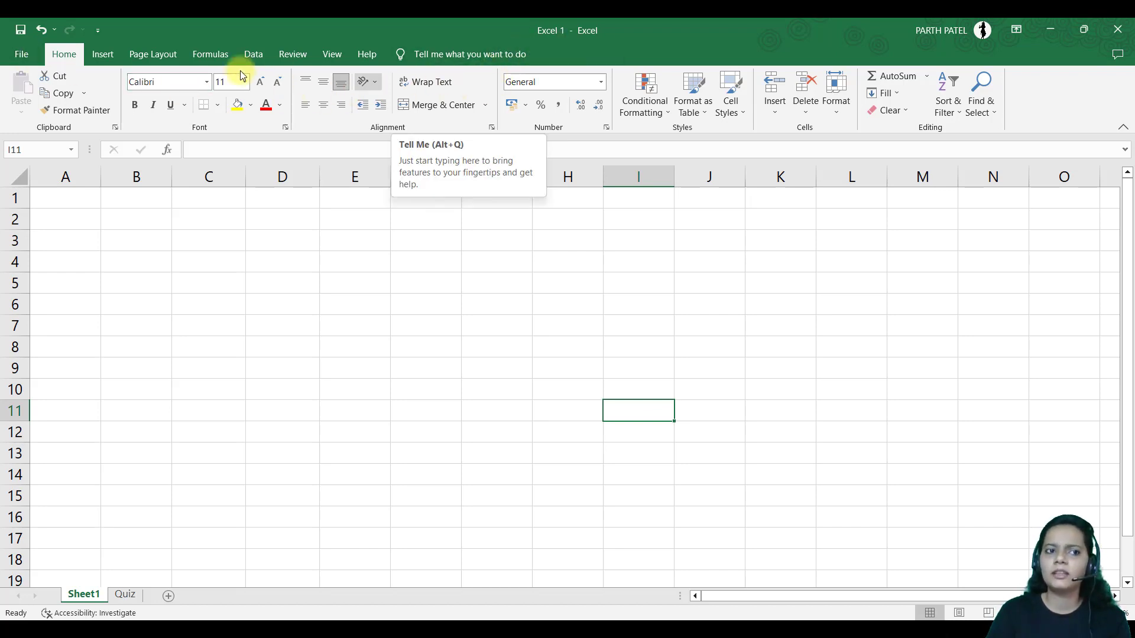
click(21, 57)
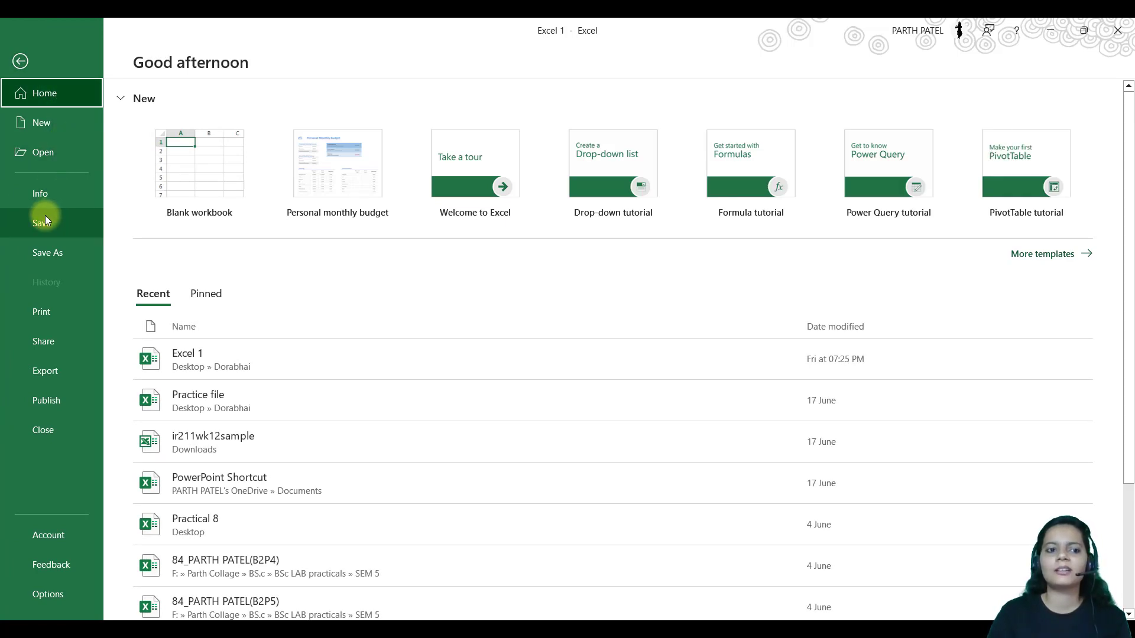
Step: In Save As, pick the Dorabhai folder and keep the Excel Workbook type, then cancel
click(59, 252)
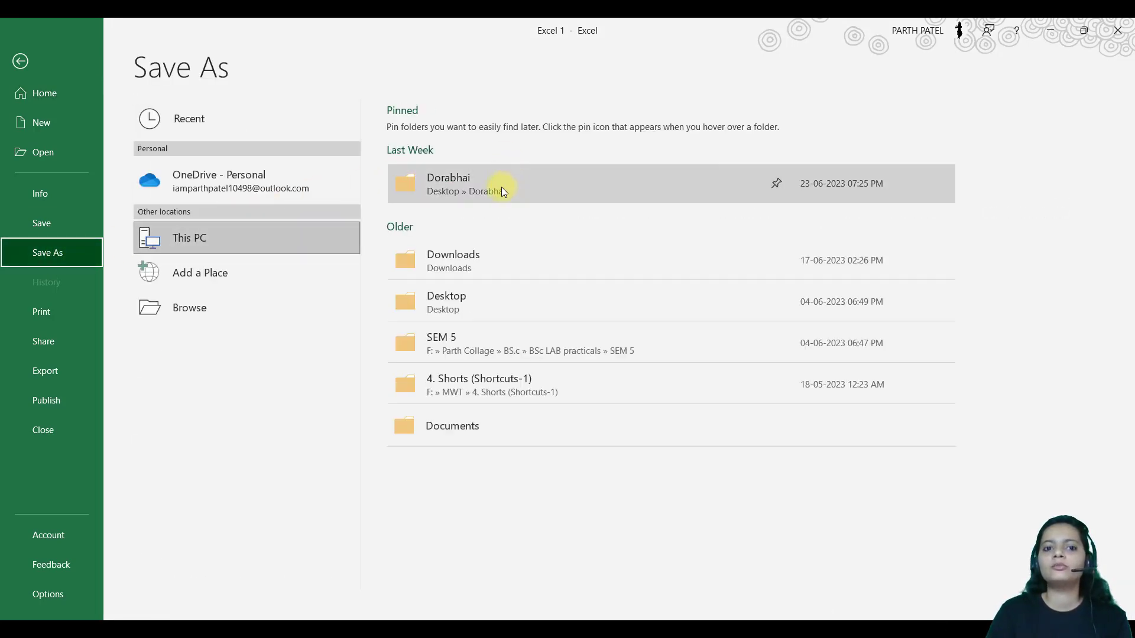
click(501, 187)
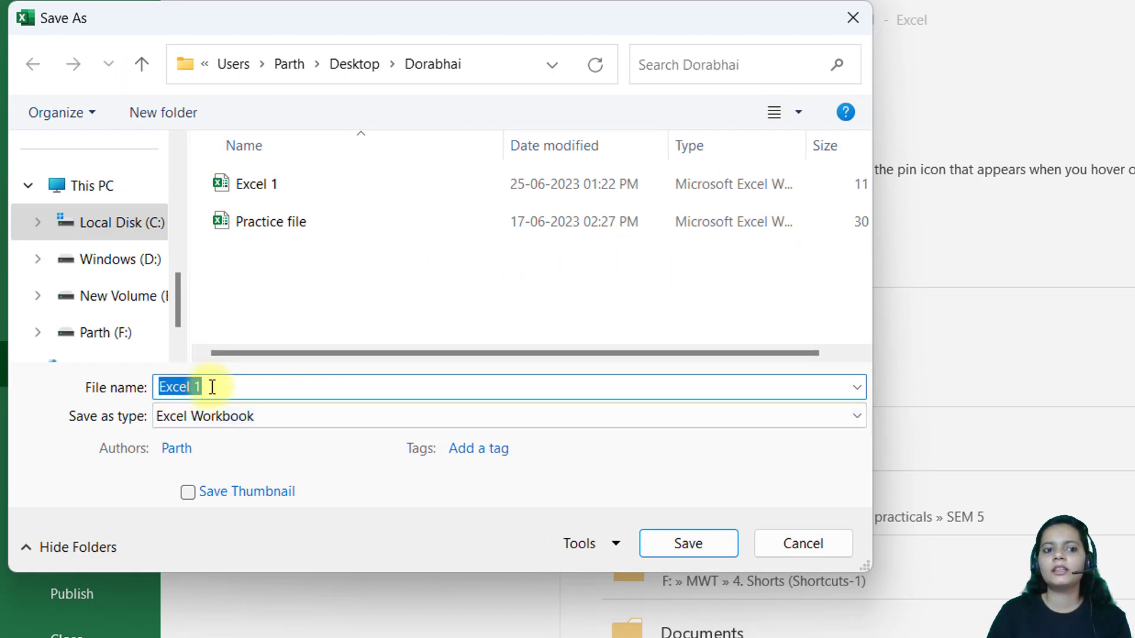
click(212, 387)
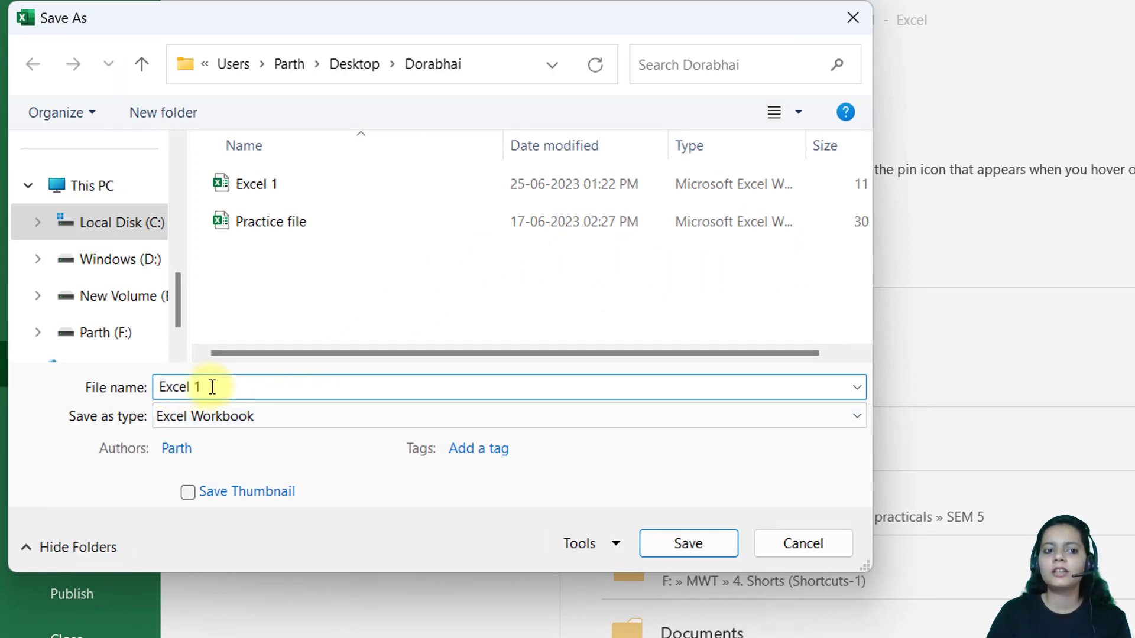
click(225, 419)
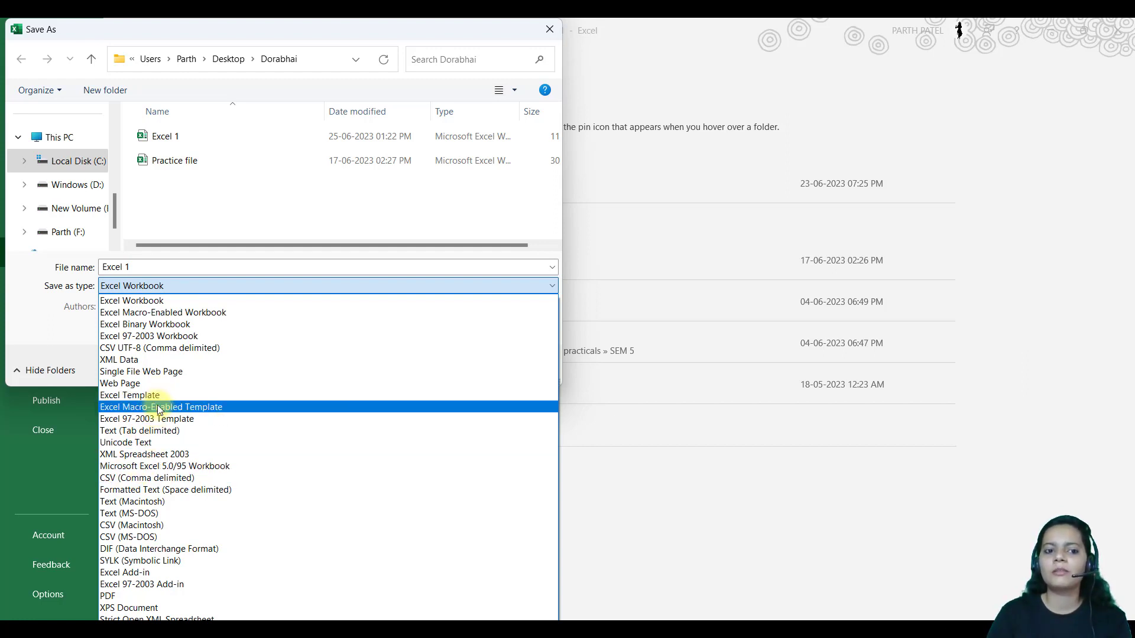
click(237, 267)
click(512, 373)
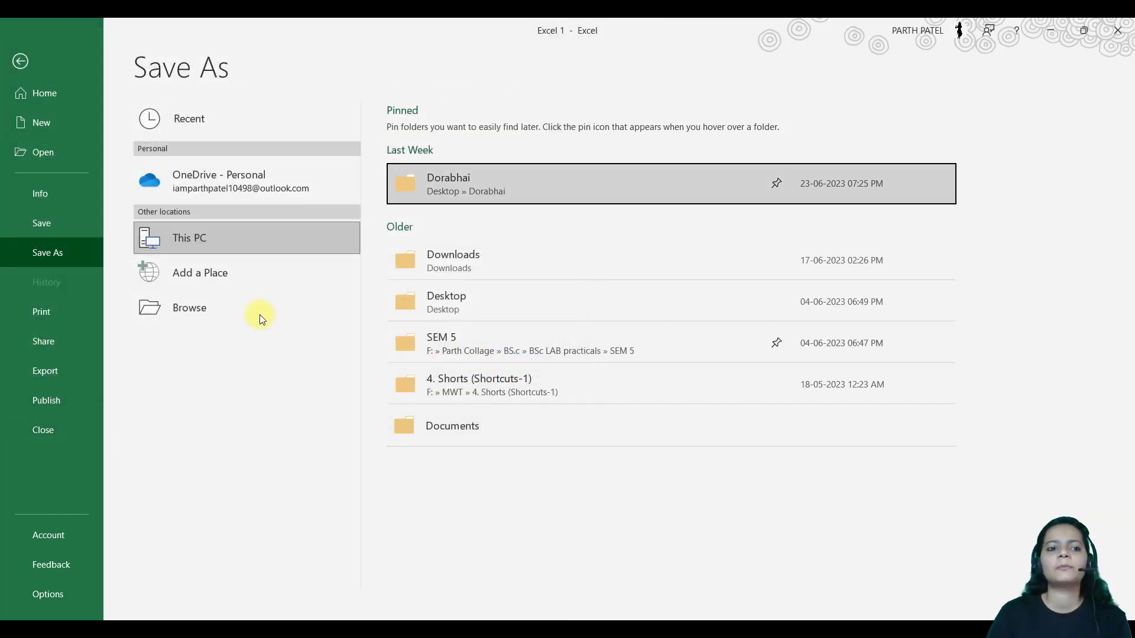
Step: Look at the Print settings, then the Export page for creating a PDF/XPS document
click(42, 315)
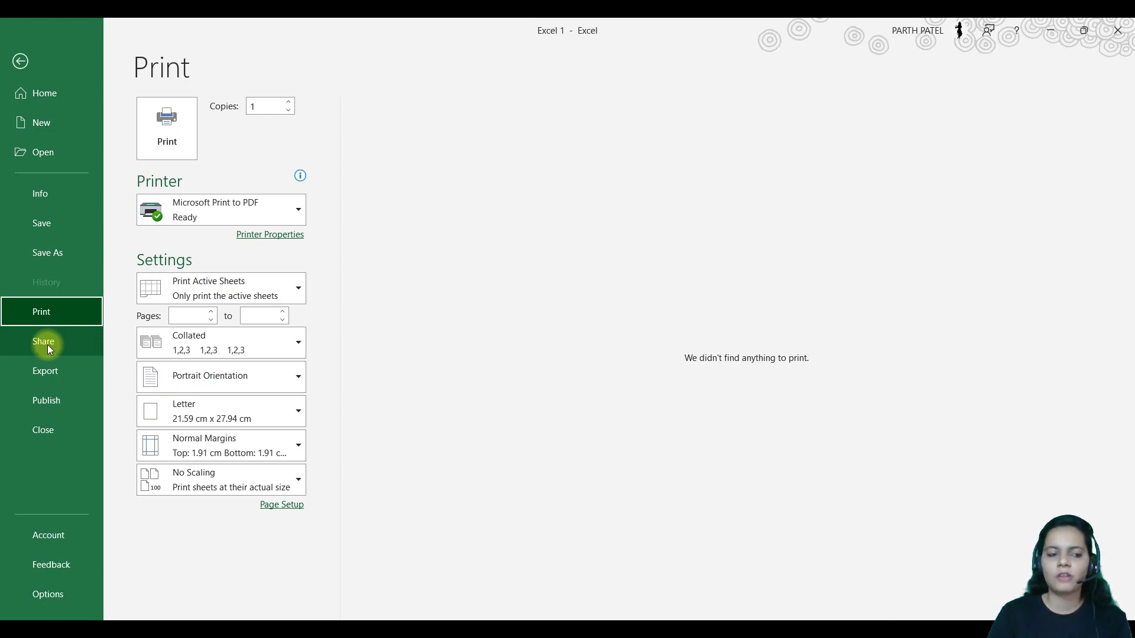
click(51, 375)
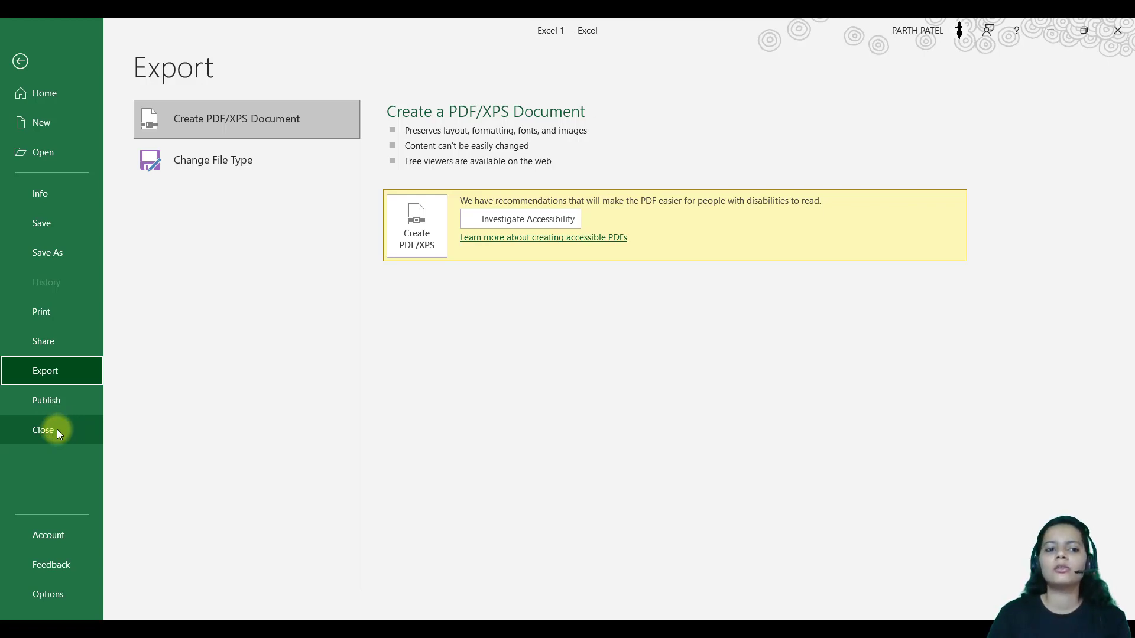
Step: Close Excel 1, reopen it from the Recent list, and return to backstage Home
click(57, 430)
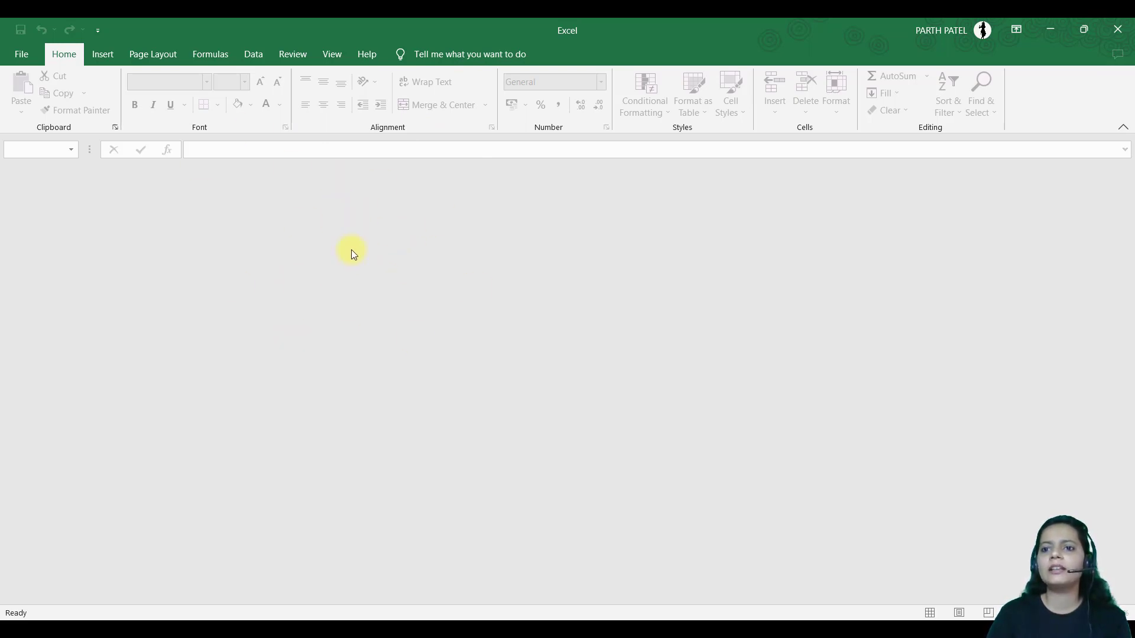
click(21, 54)
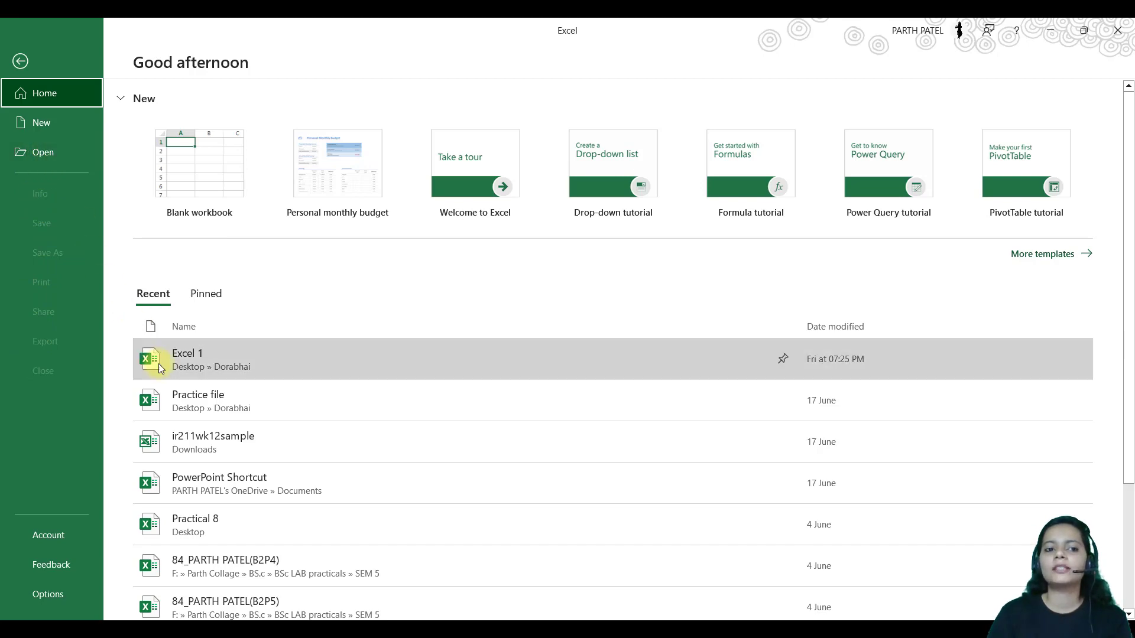
click(199, 368)
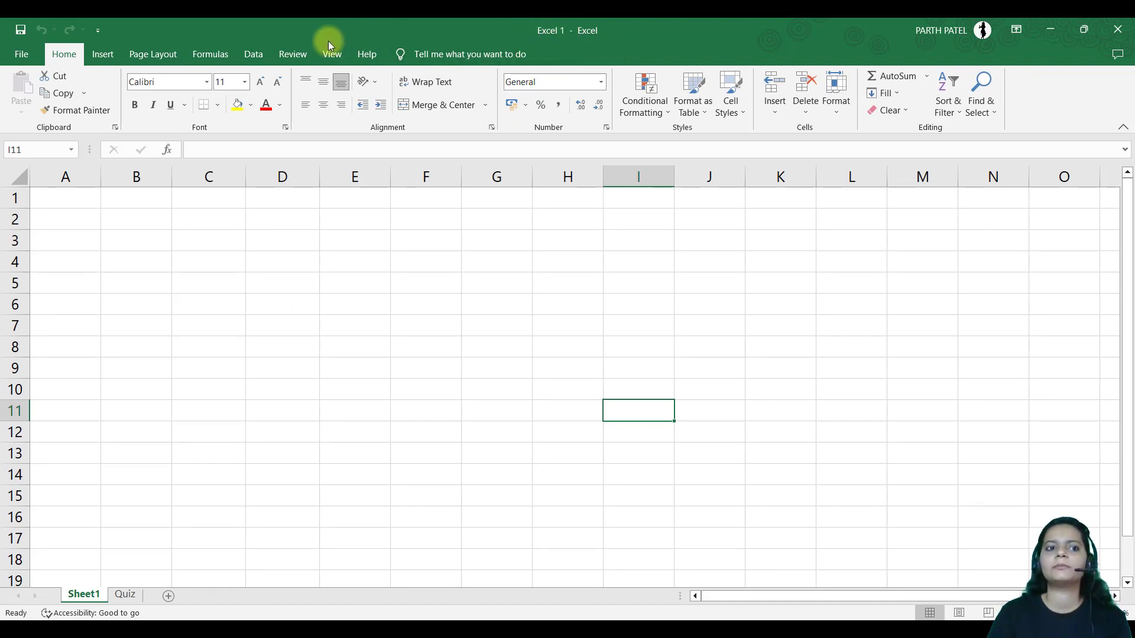
click(18, 53)
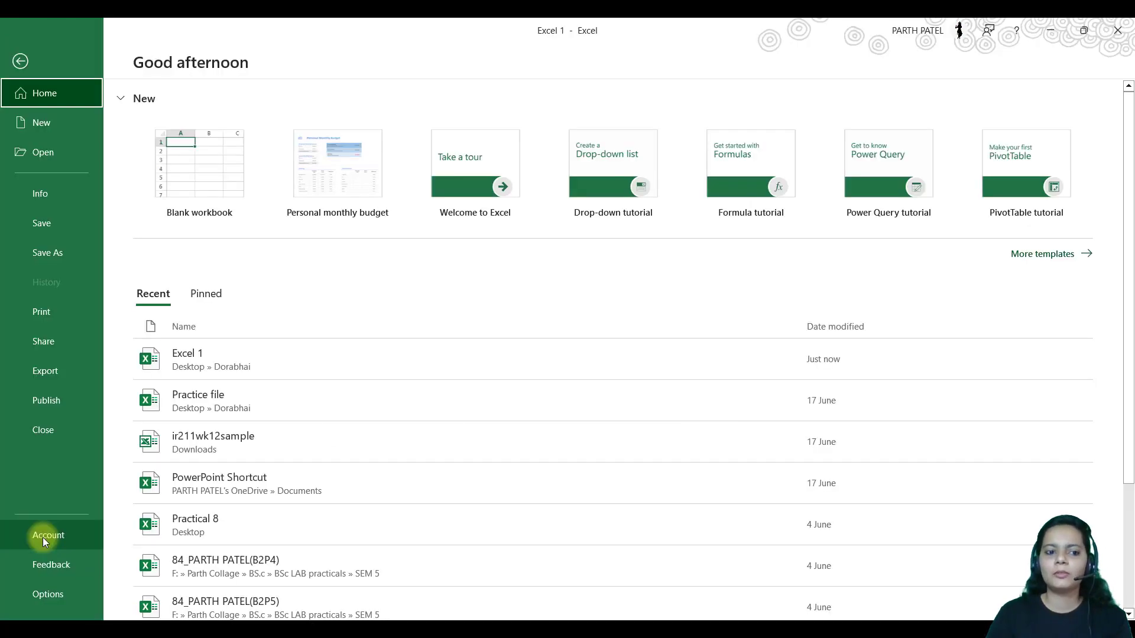
Step: On the Account page, set the Office background to Clouds and leave the theme at Colorful
click(43, 537)
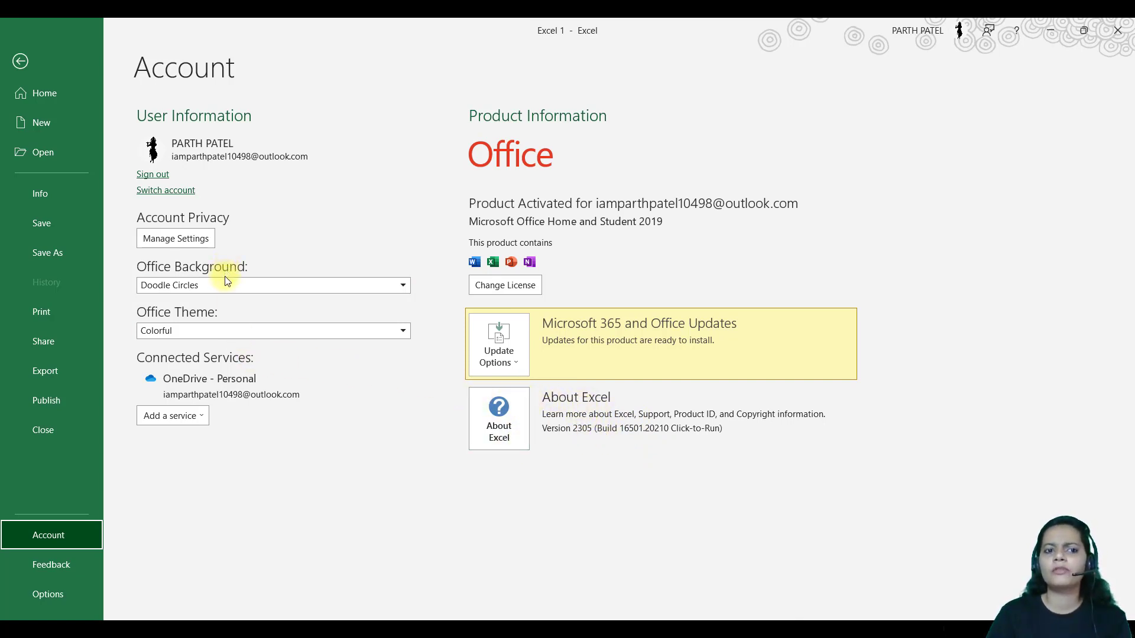
click(238, 285)
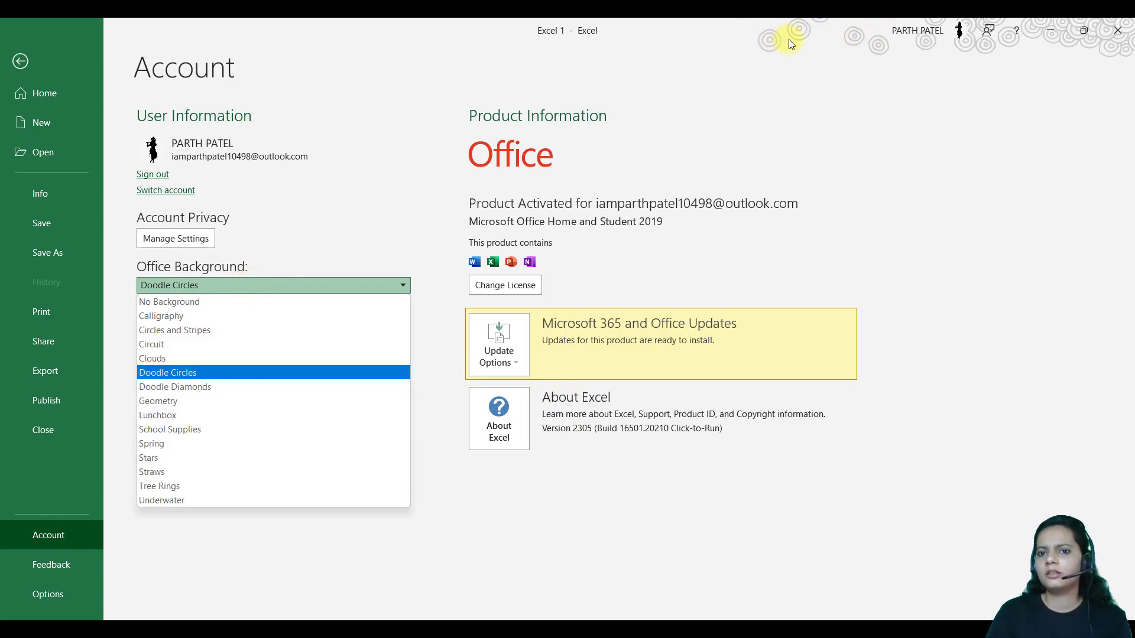
click(164, 358)
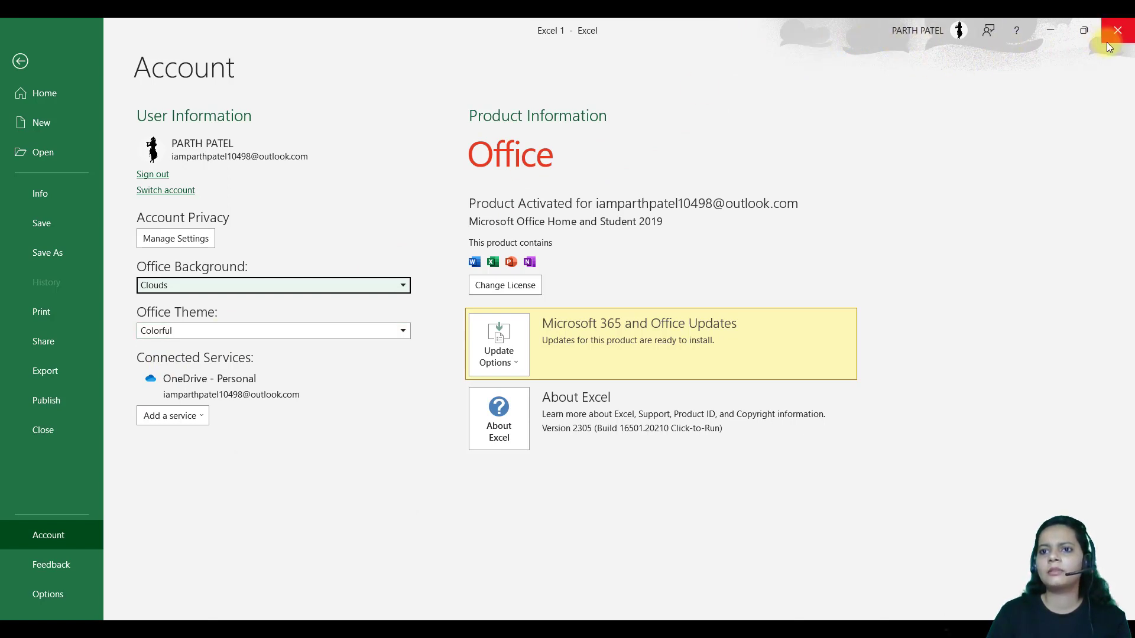
click(278, 328)
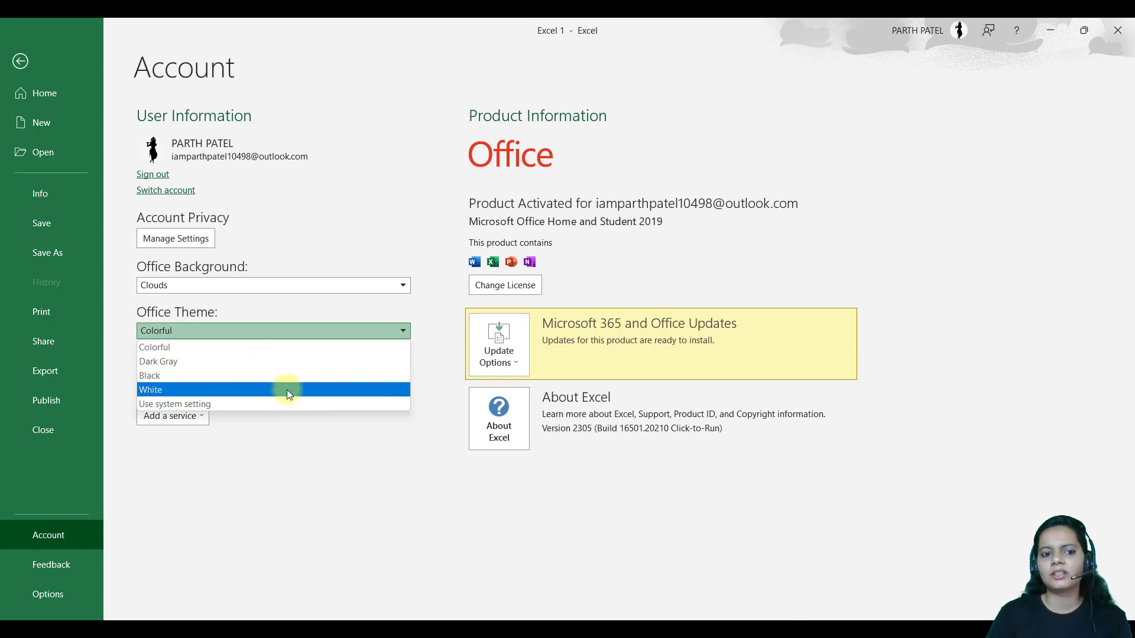
key(Escape)
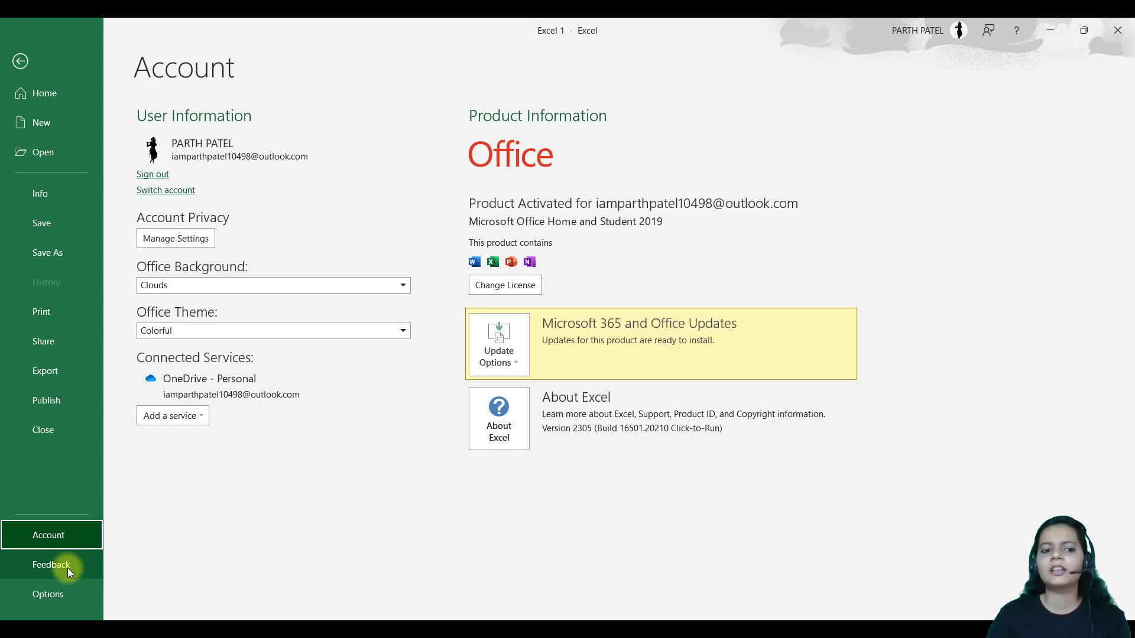
Step: In Excel Options General, choose the Circuit background and Black theme, then view Formulas
click(58, 593)
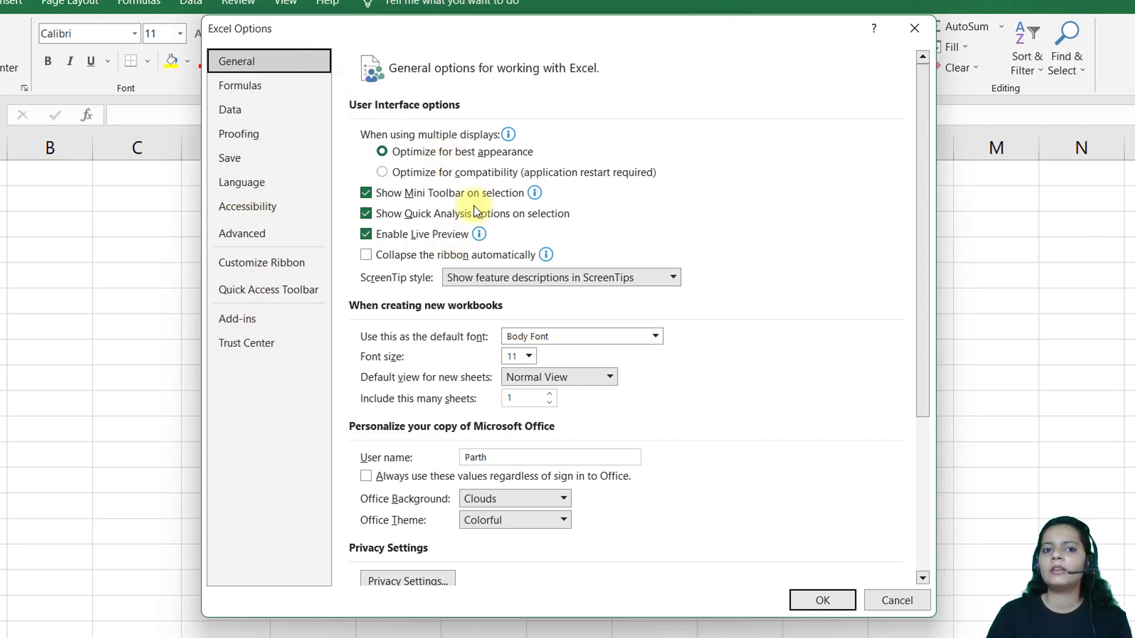
scroll(476, 206, down, 5)
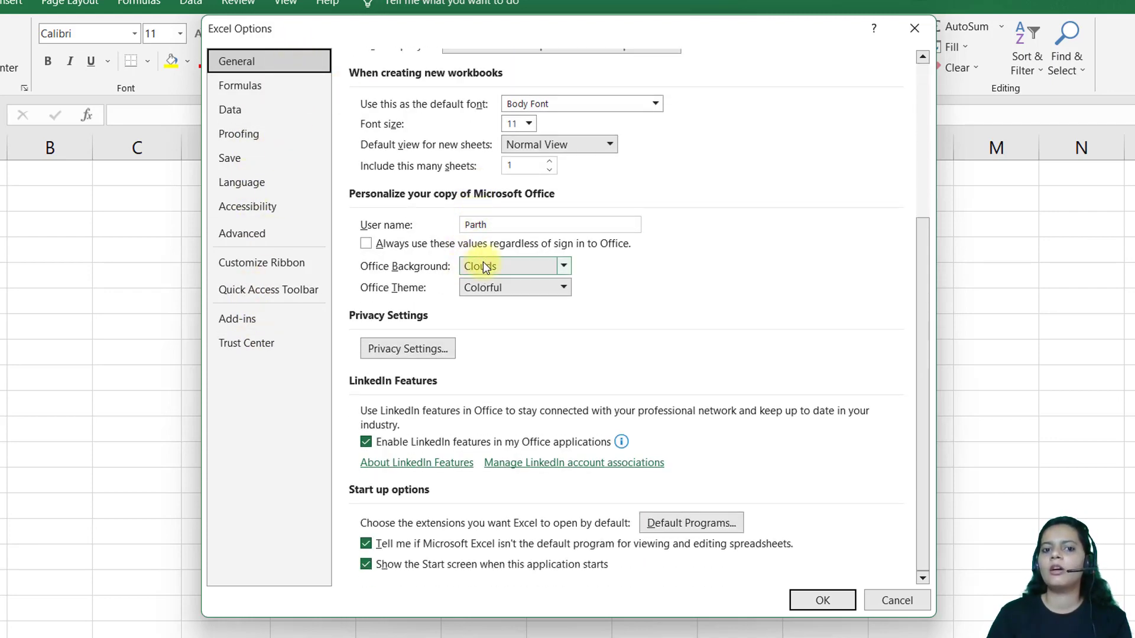
click(563, 272)
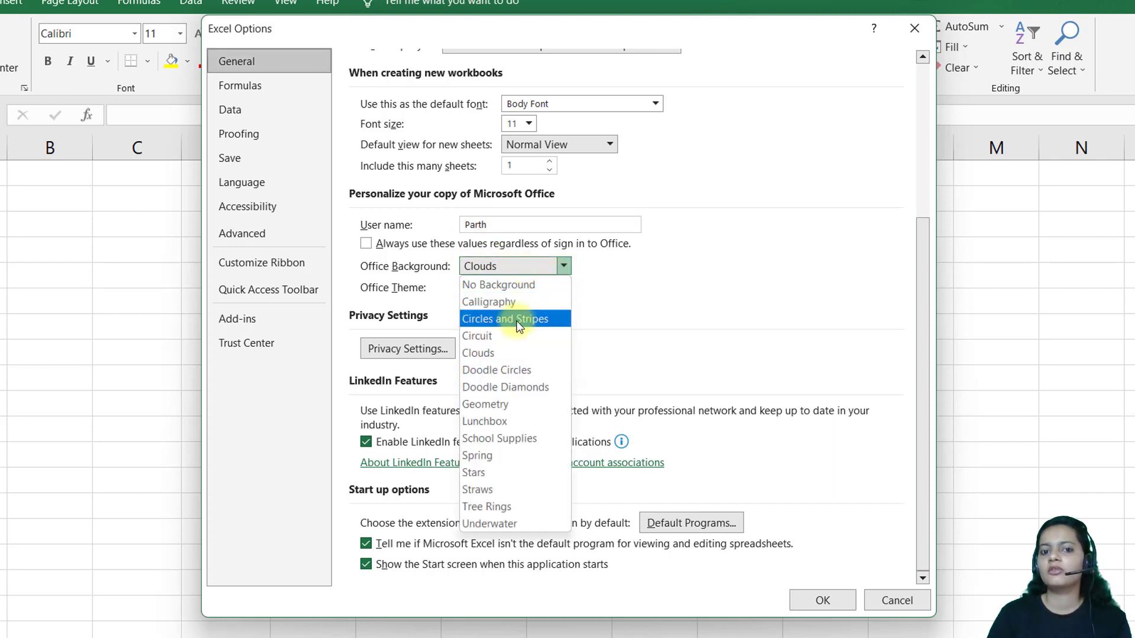
click(508, 336)
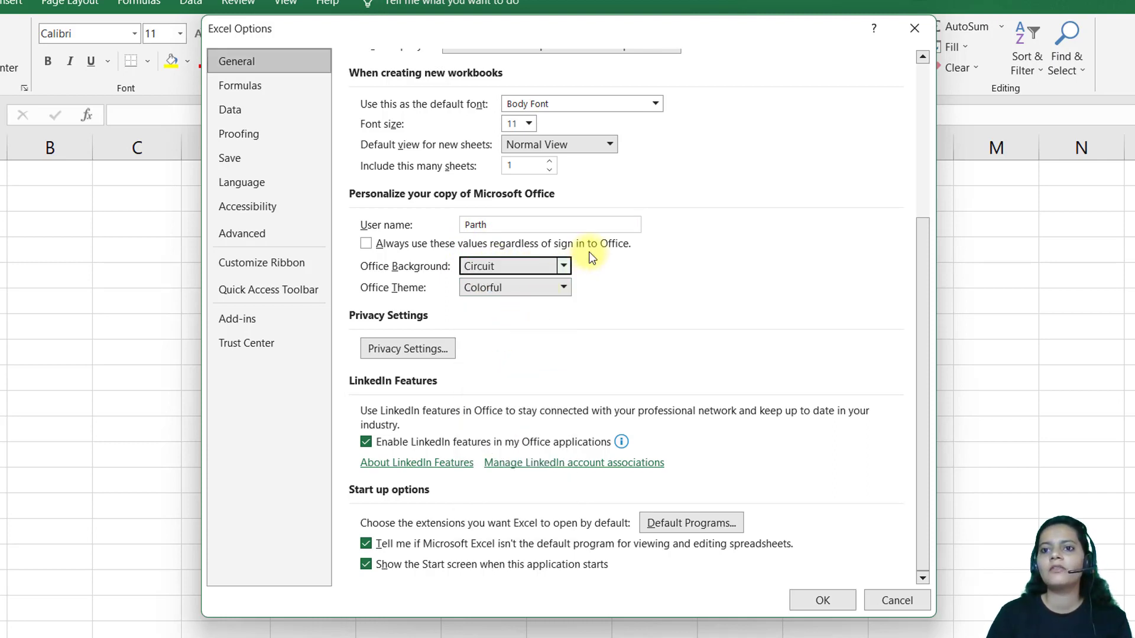
click(567, 290)
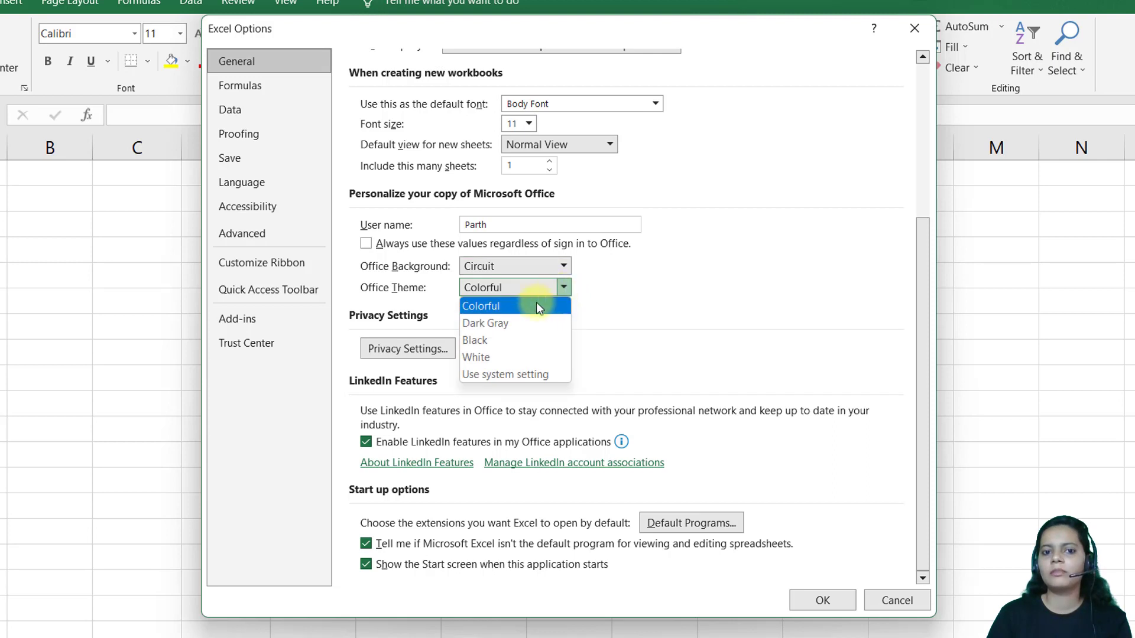
click(493, 339)
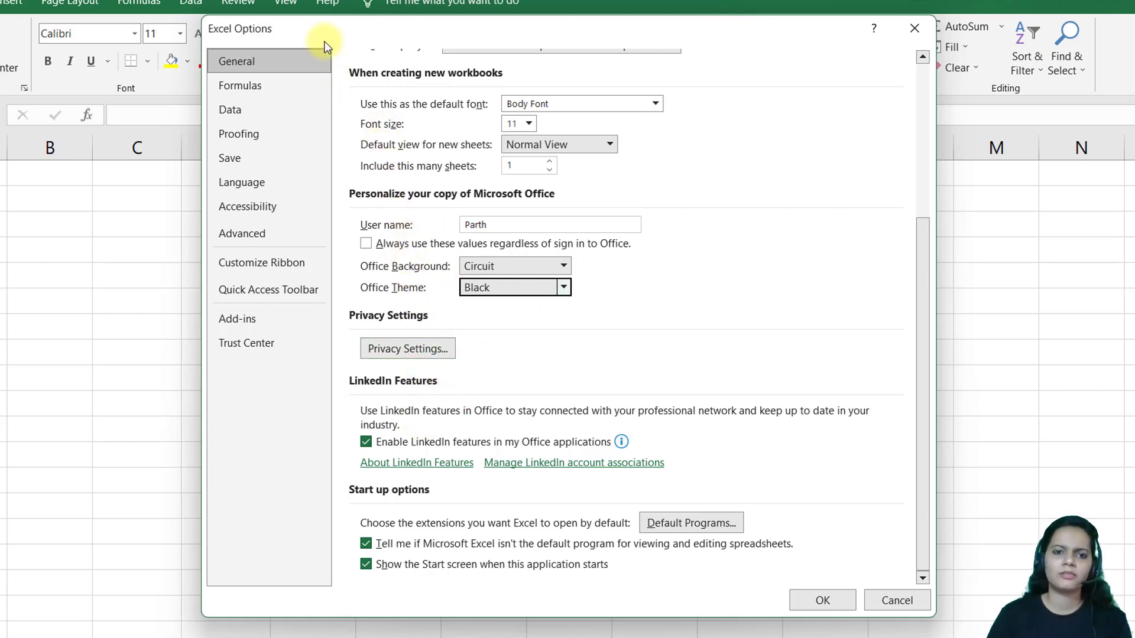
click(269, 88)
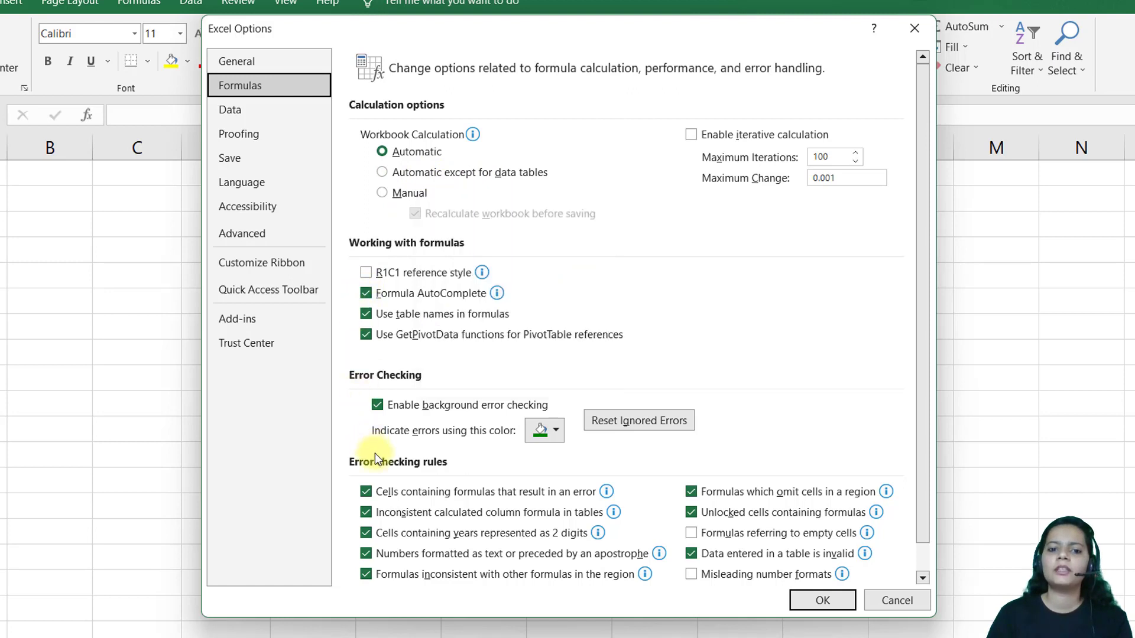
Step: Scroll through the Formulas options, then view the Data page's PivotTable and import settings
scroll(375, 454, down, 1)
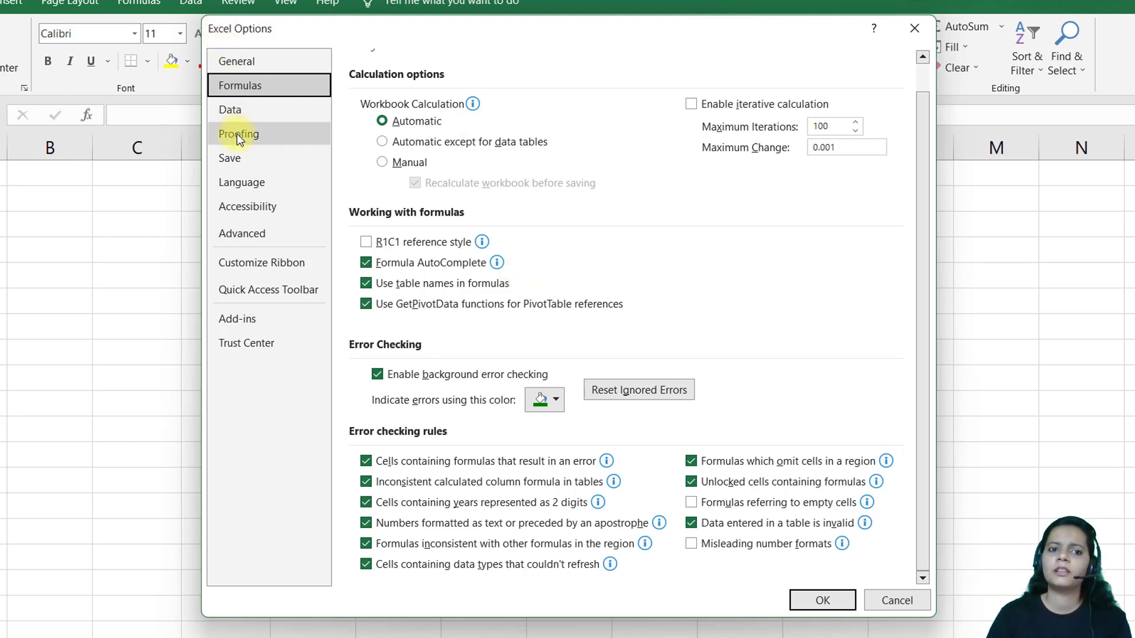
click(232, 110)
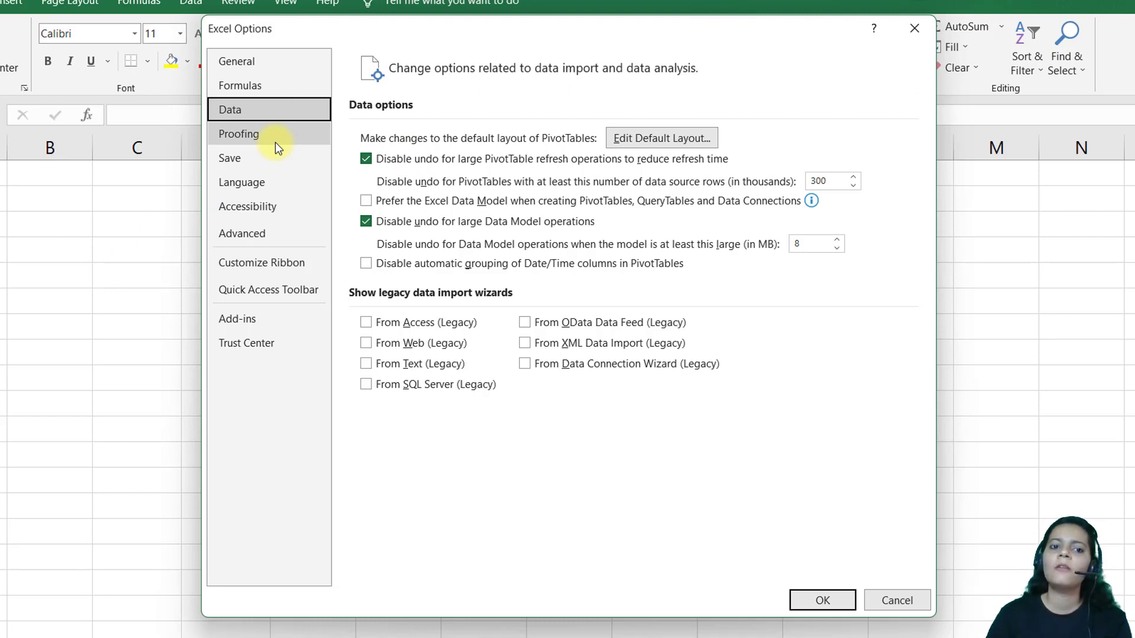
Step: Show the Advanced options page and scroll down through editing, chart and display settings
click(274, 239)
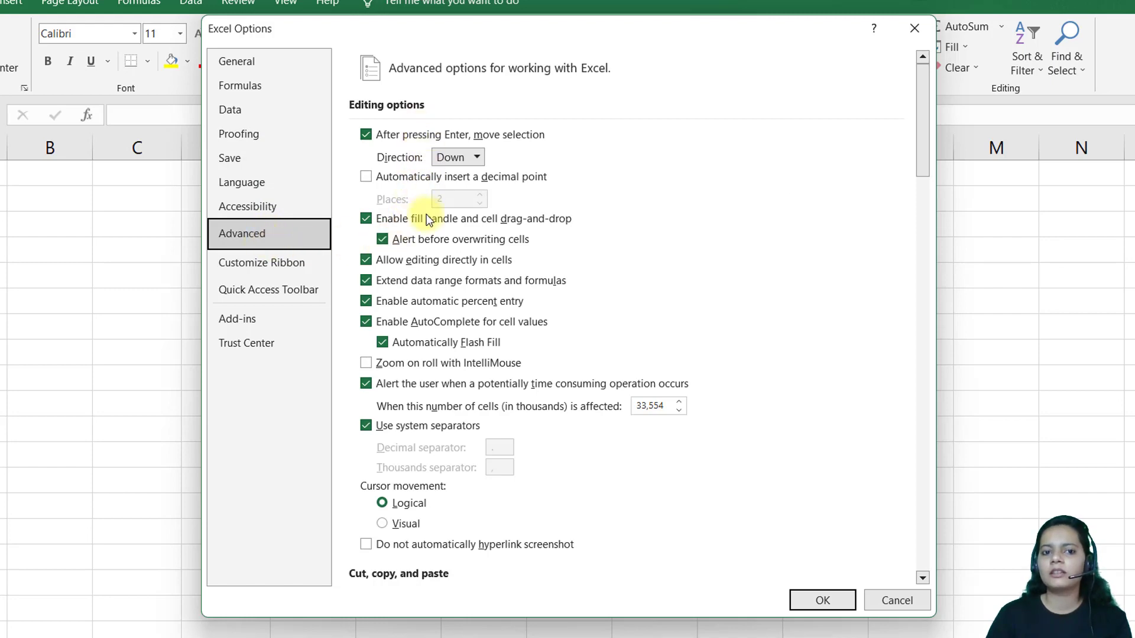
scroll(423, 349, down, 2)
scroll(422, 349, down, 3)
scroll(423, 348, down, 3)
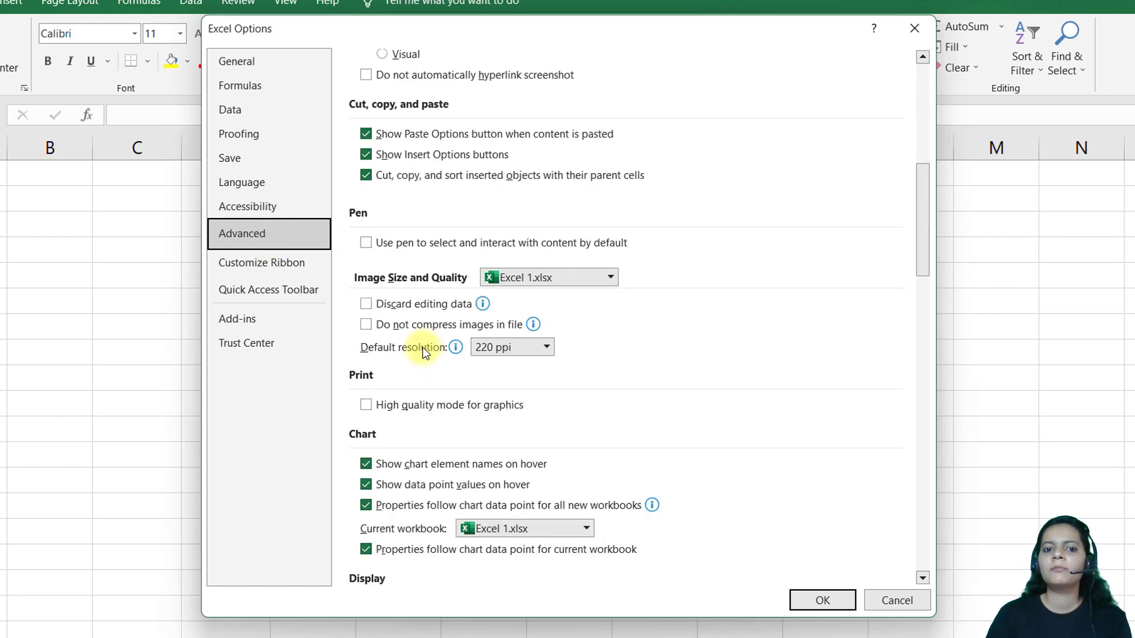
scroll(424, 344, down, 5)
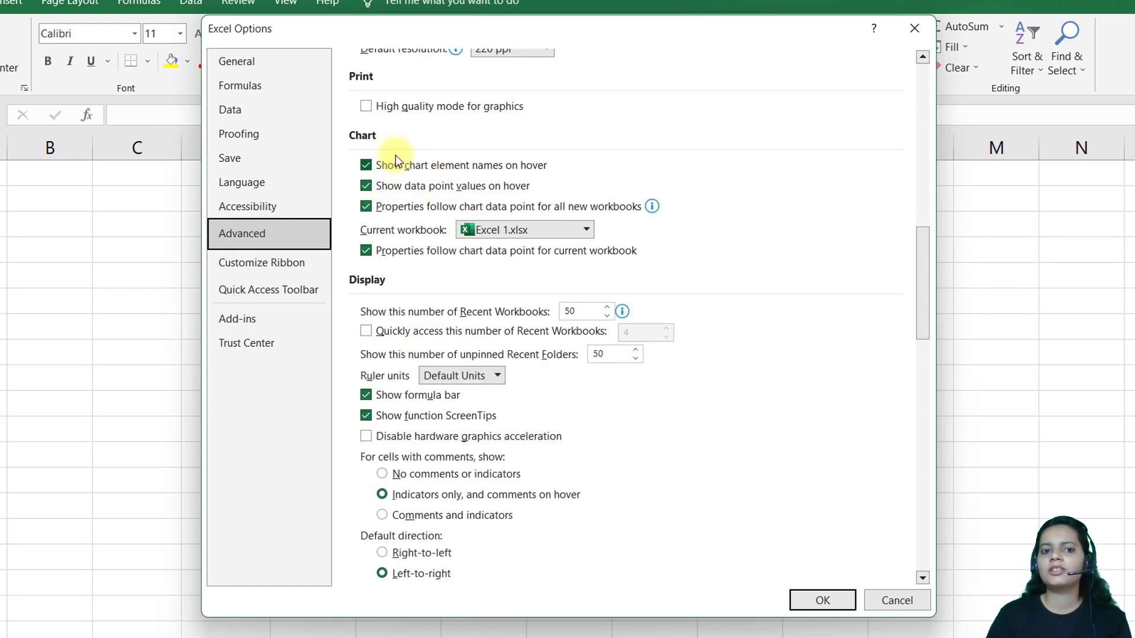
scroll(396, 396, down, 3)
scroll(397, 354, down, 2)
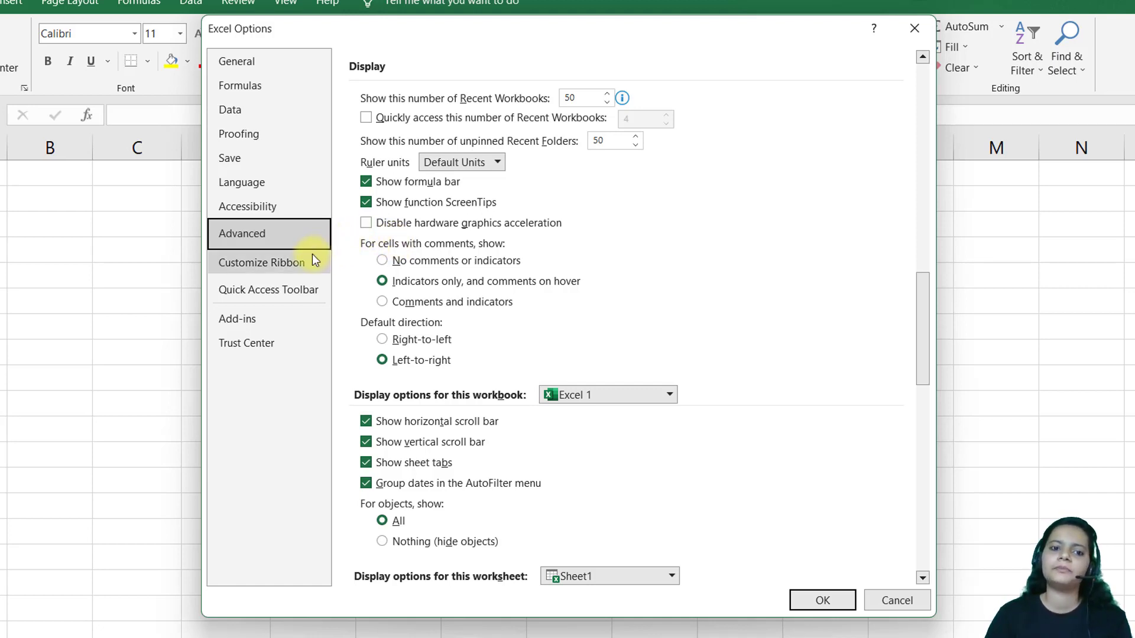
Step: Show Customize Ribbon, collapse the Home tab node, and move the Options window down-right
click(301, 265)
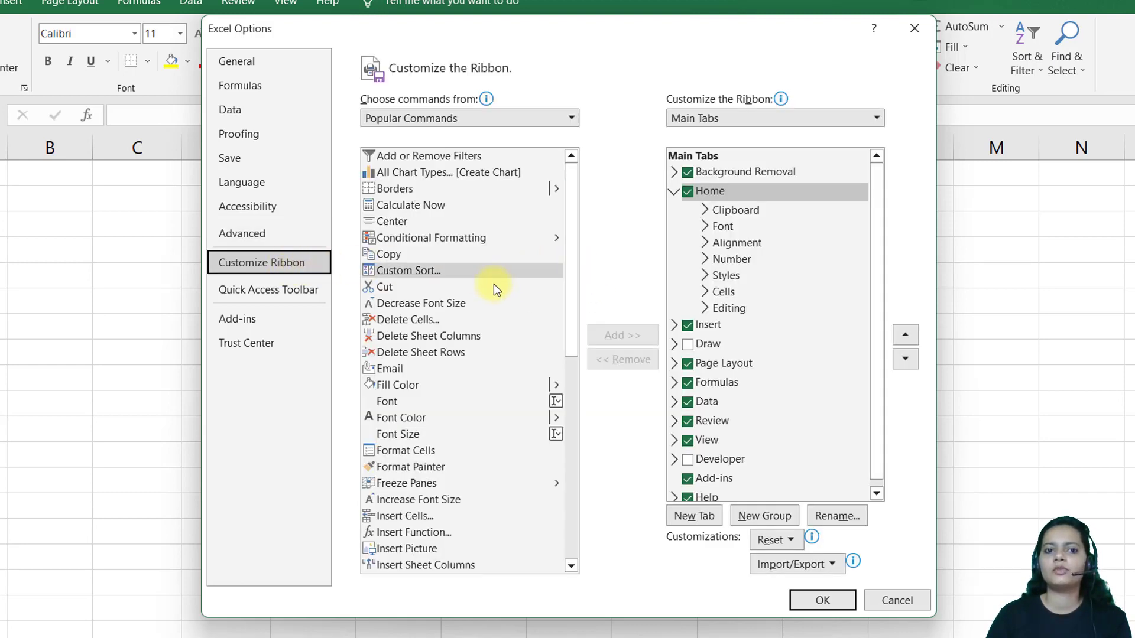
click(673, 191)
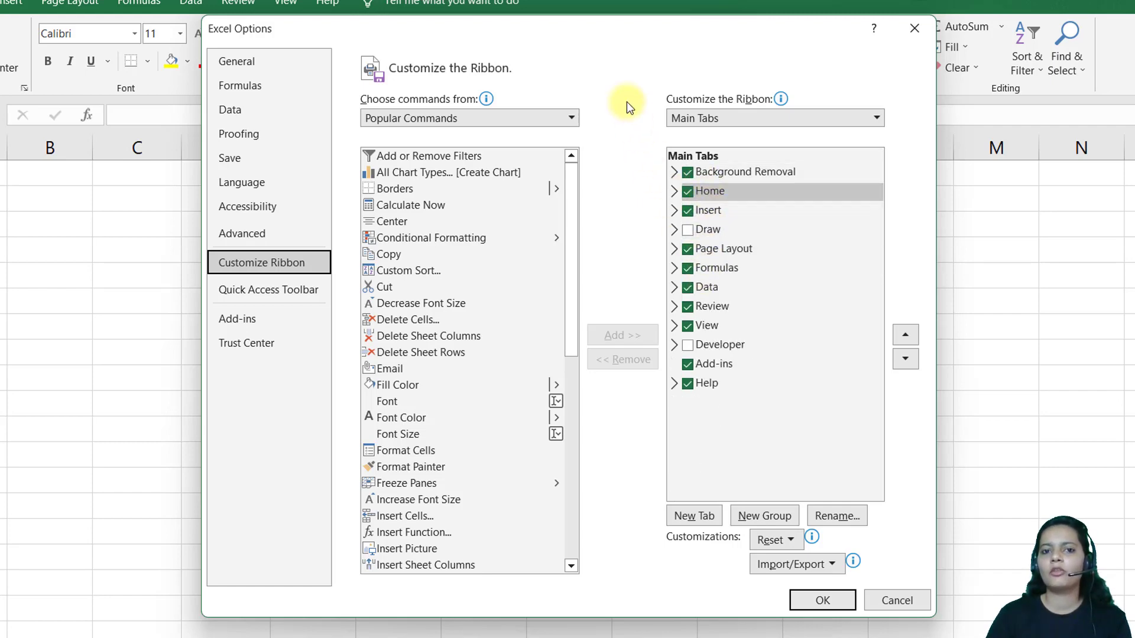
drag(594, 33, 665, 68)
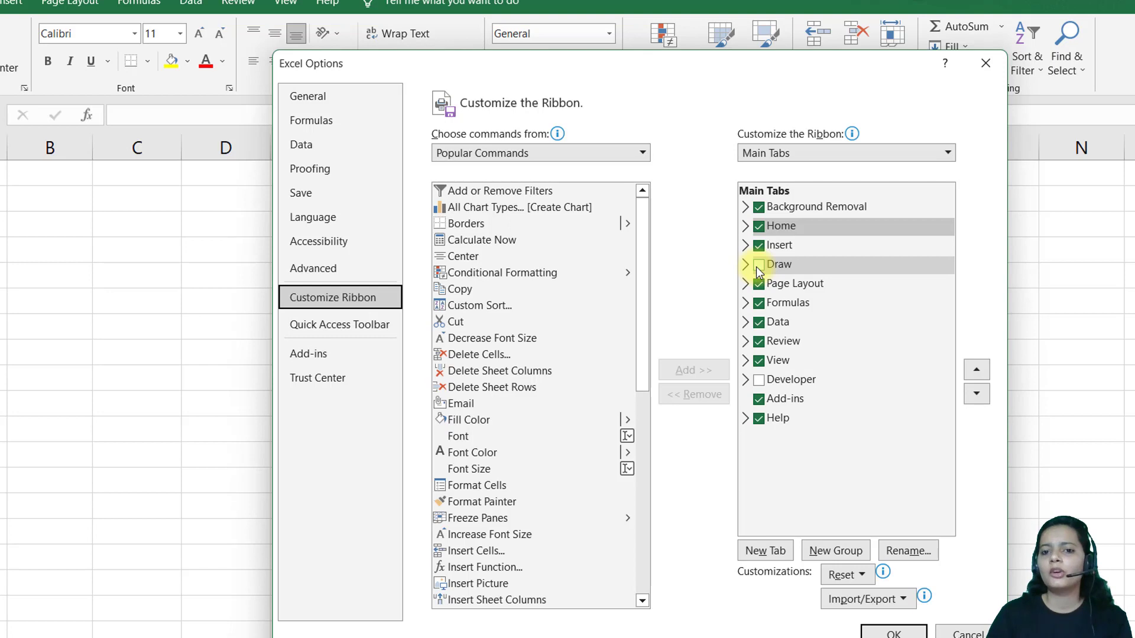
Step: Turn on the Draw tab under Main Tabs and confirm Excel Options with OK
click(757, 266)
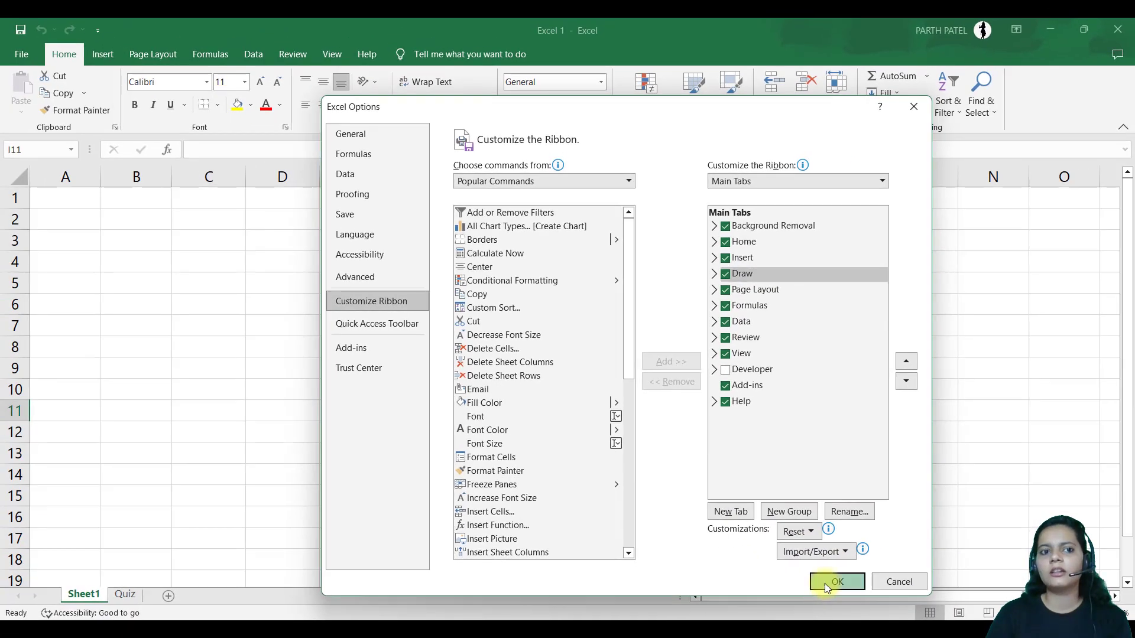
click(830, 585)
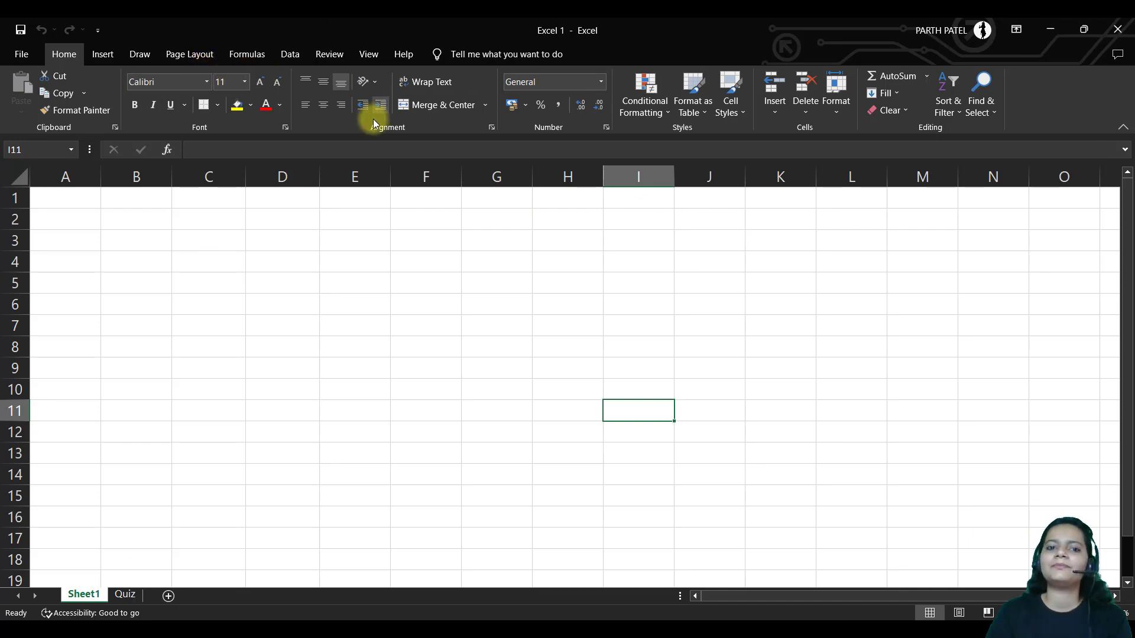
Step: Return to File > Options > Customize Ribbon and untick the Draw tab
click(21, 55)
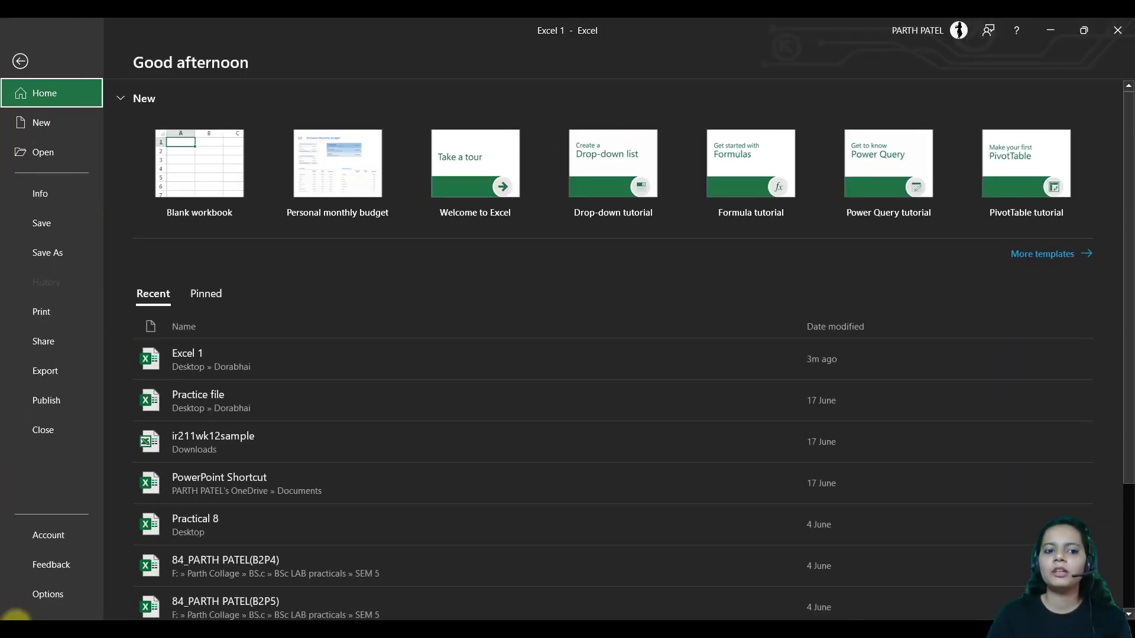
click(57, 601)
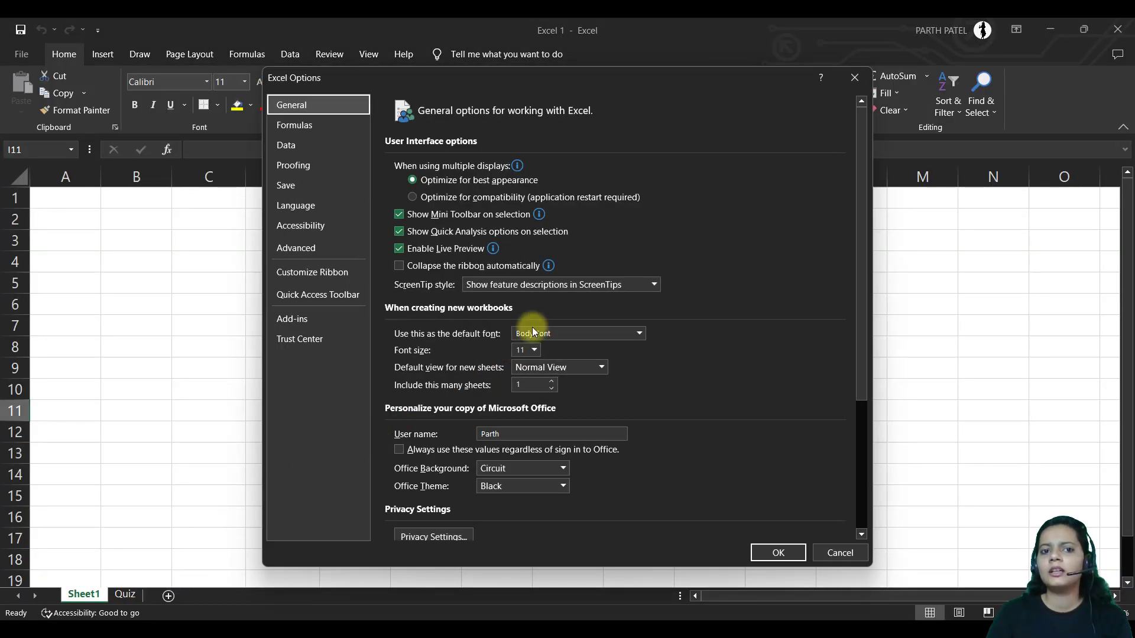
click(308, 275)
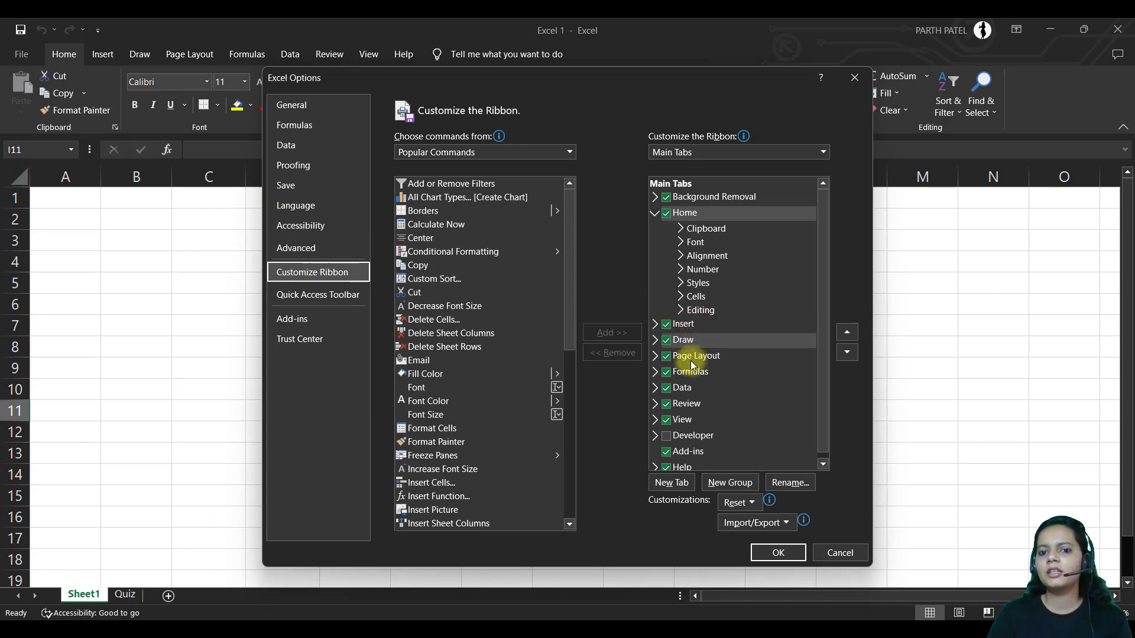
scroll(692, 374, down, 1)
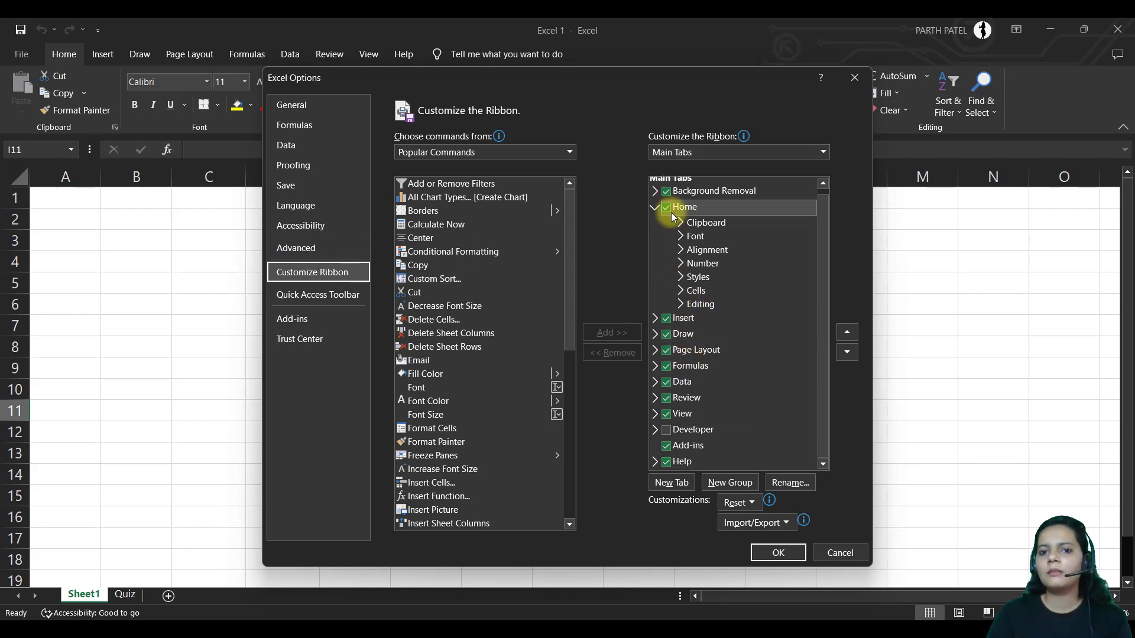
click(666, 334)
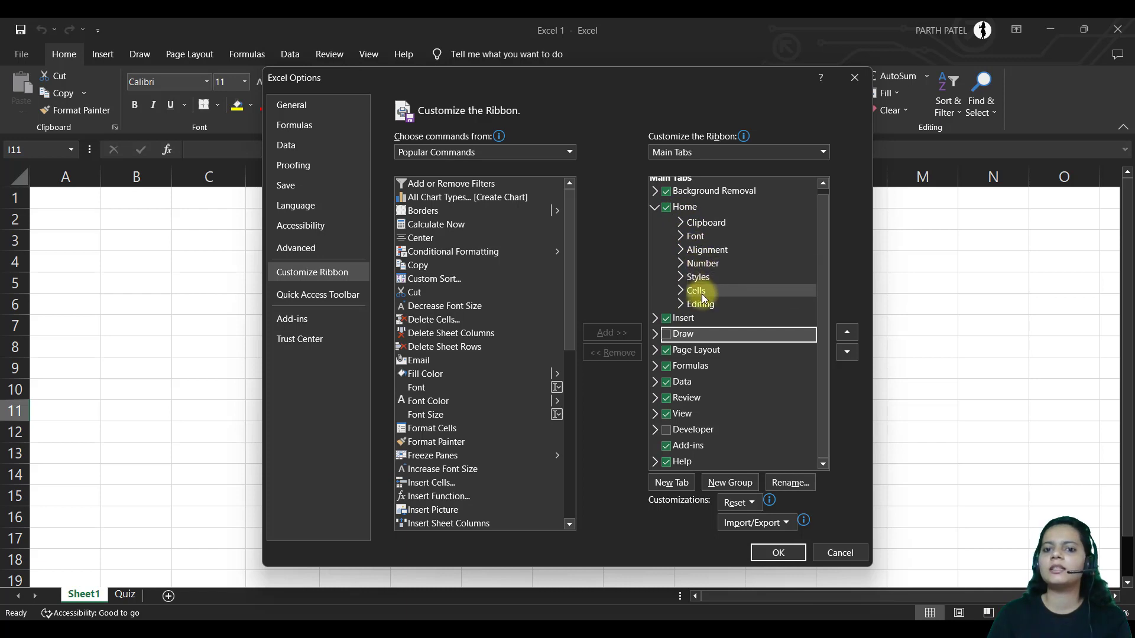
Step: Expand the Home tab's Clipboard group to list its commands, nudging the window down
click(680, 222)
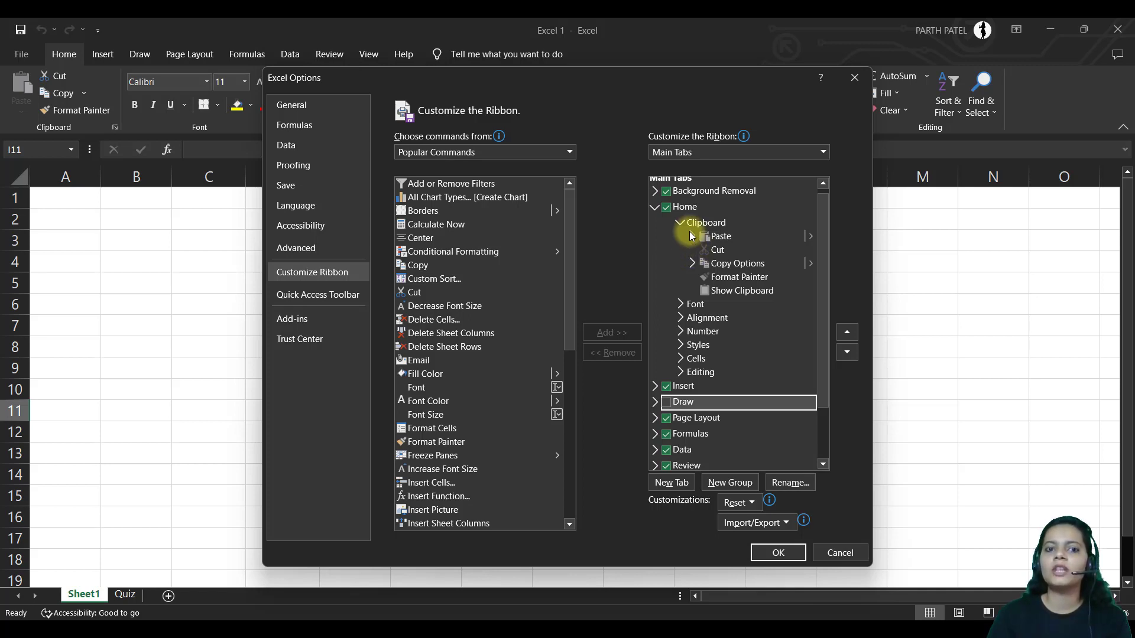
scroll(740, 349, down, 1)
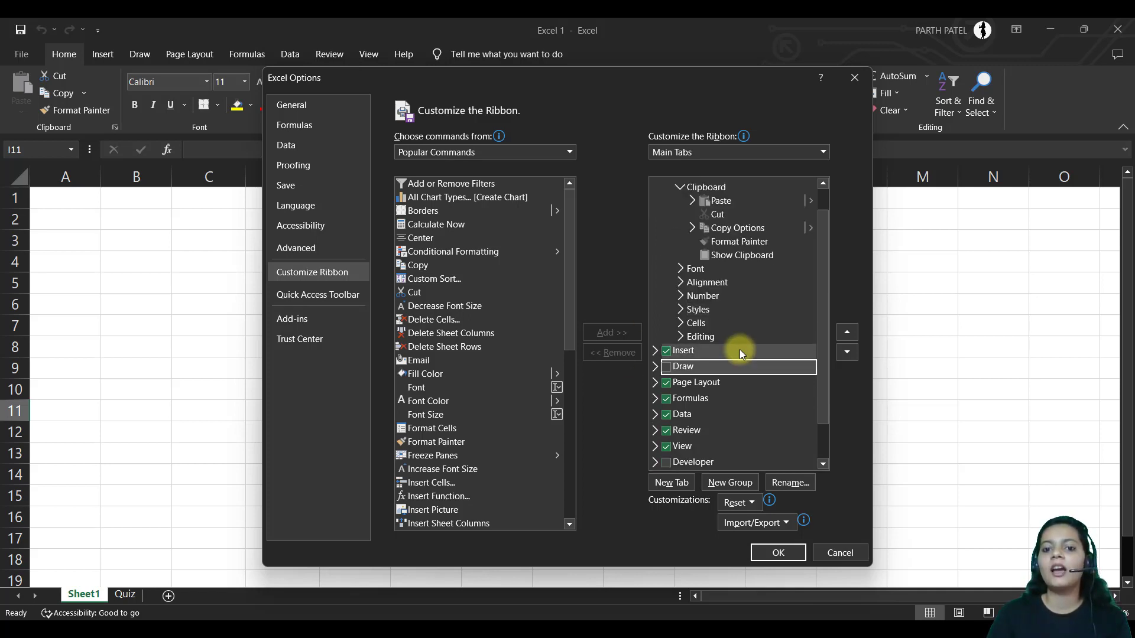
scroll(740, 350, down, 1)
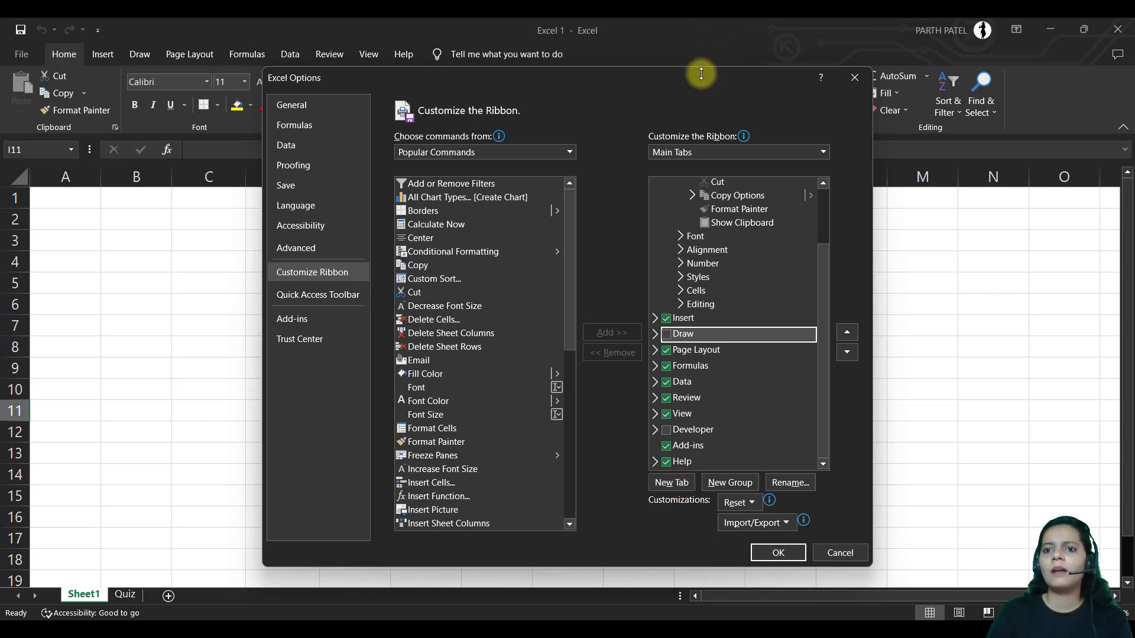
drag(632, 69, 631, 79)
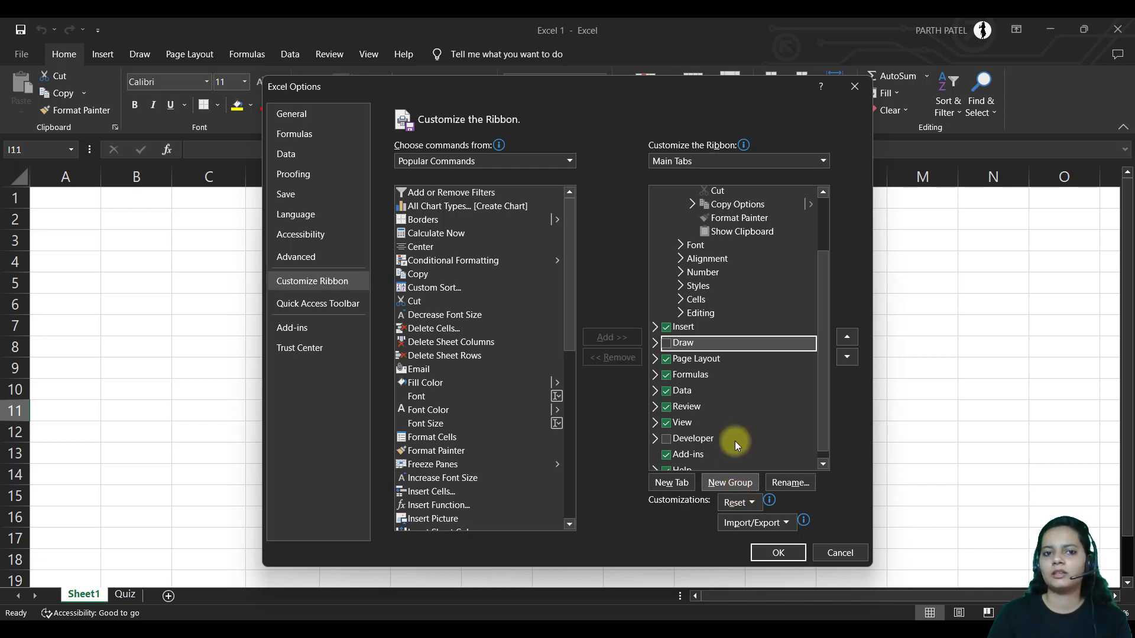
Step: Reposition the Options window and briefly expand, then collapse, the Insert tab's groups
drag(655, 102, 639, 168)
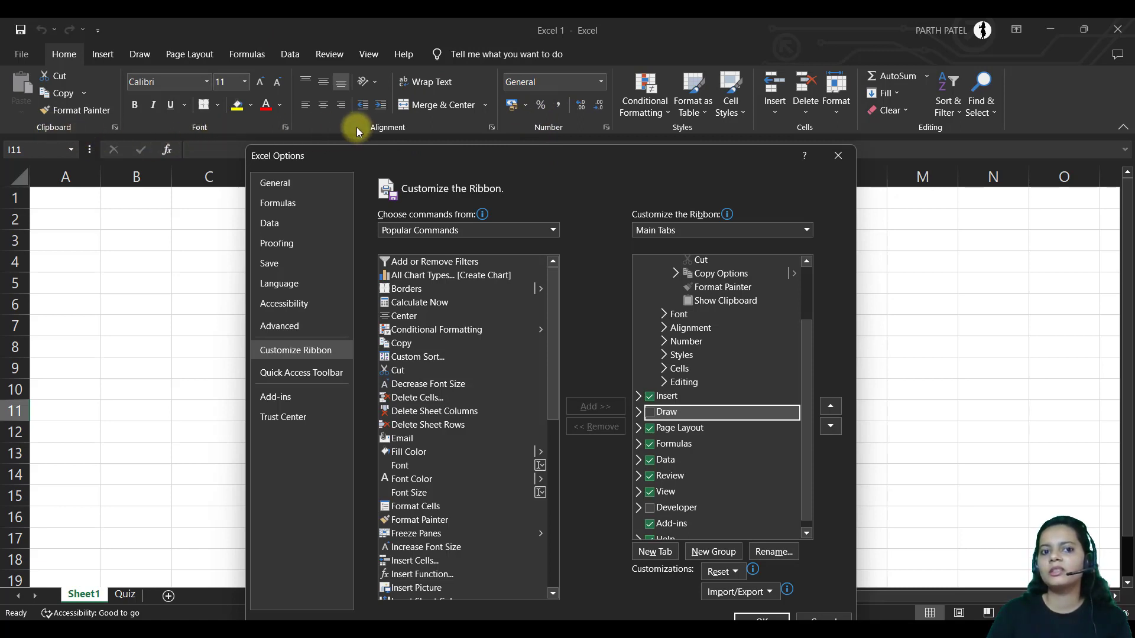
drag(467, 161, 470, 106)
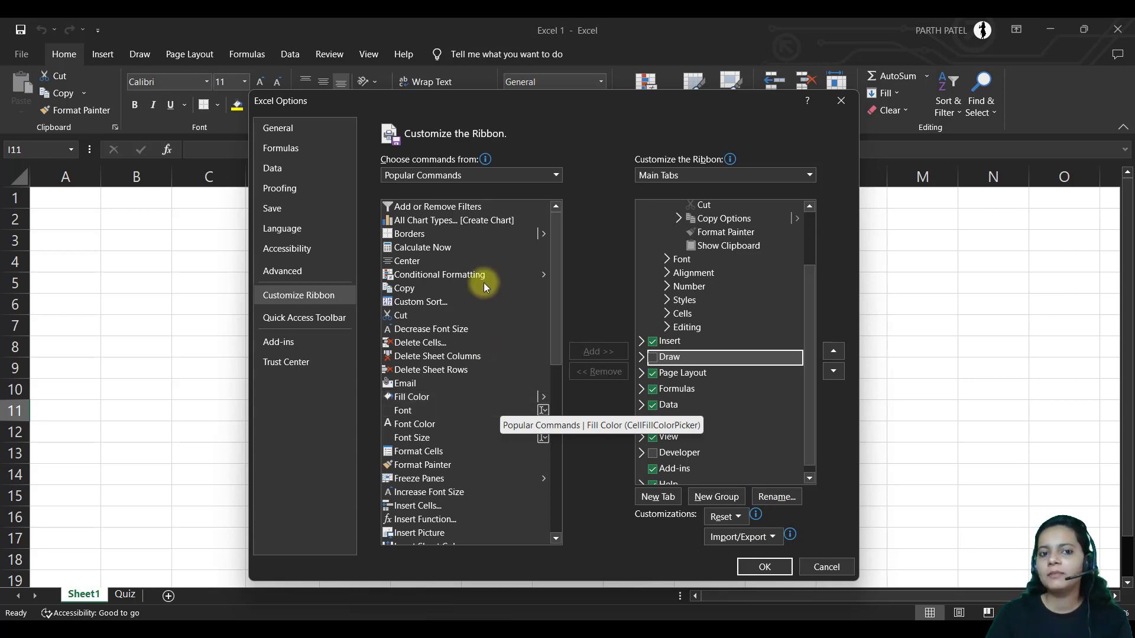
click(641, 341)
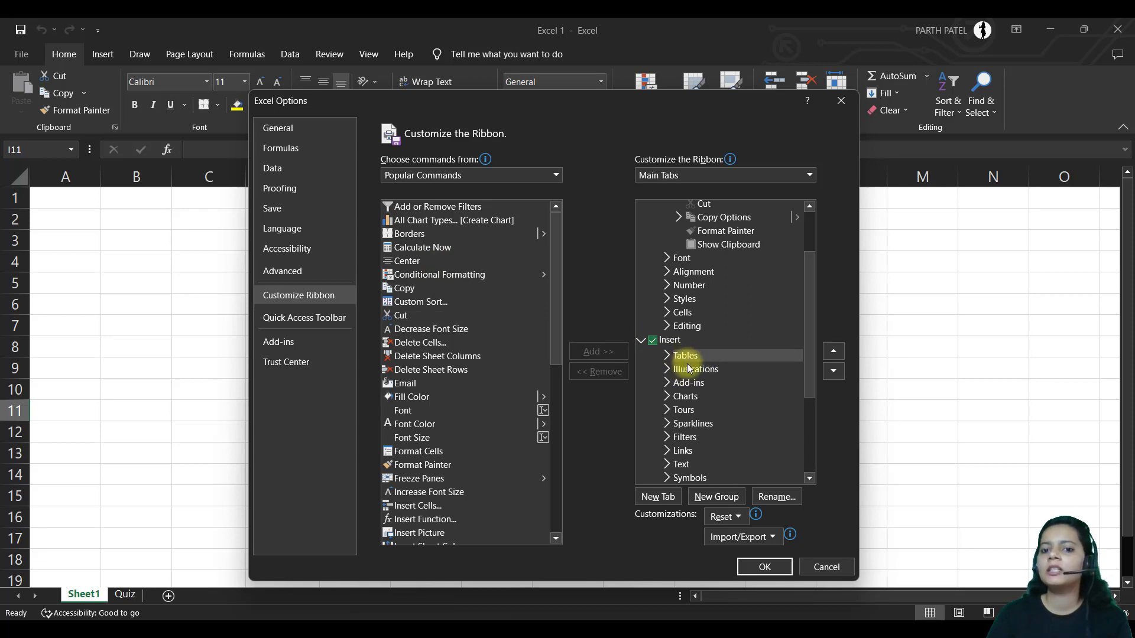
click(638, 344)
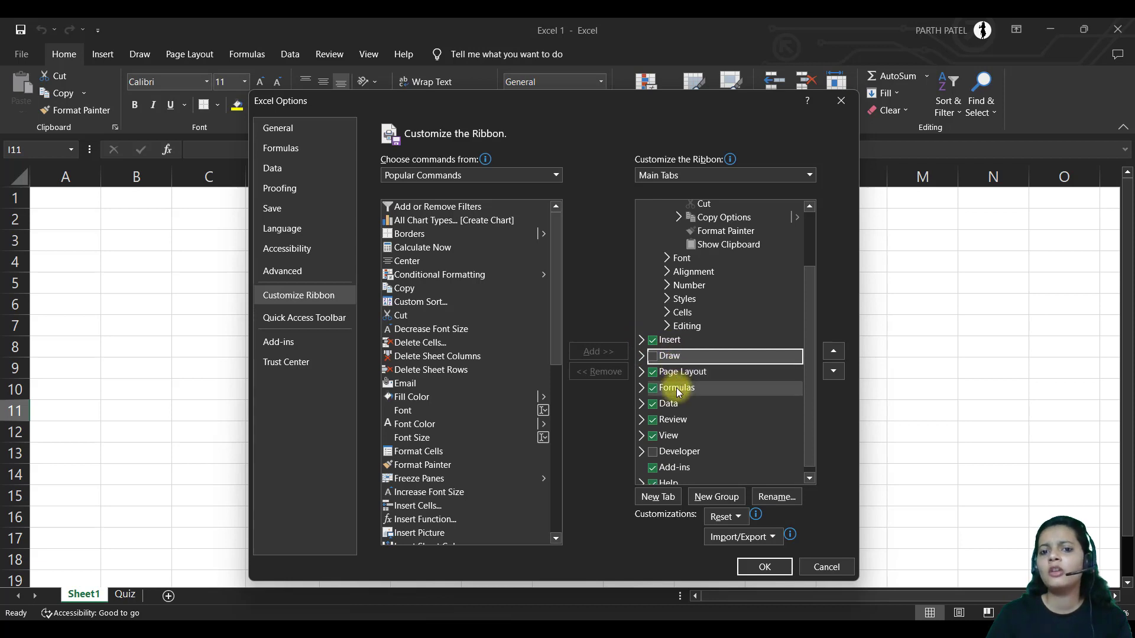
Step: Expand the Formulas tab to list its groups, then select Delete Cells and Page Layout
click(641, 388)
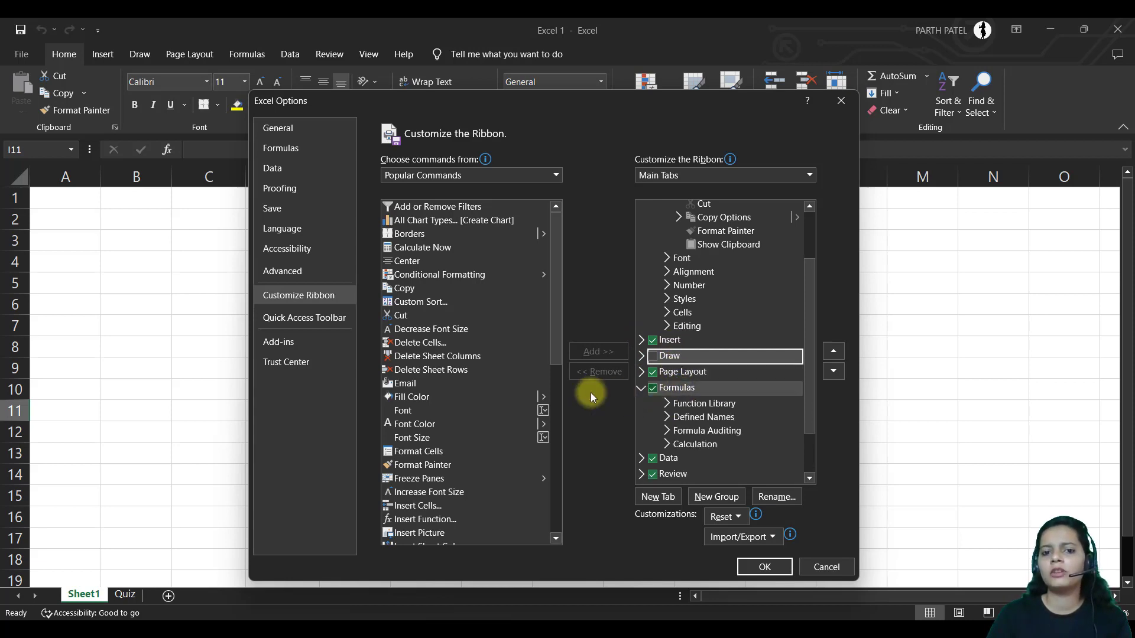
click(438, 345)
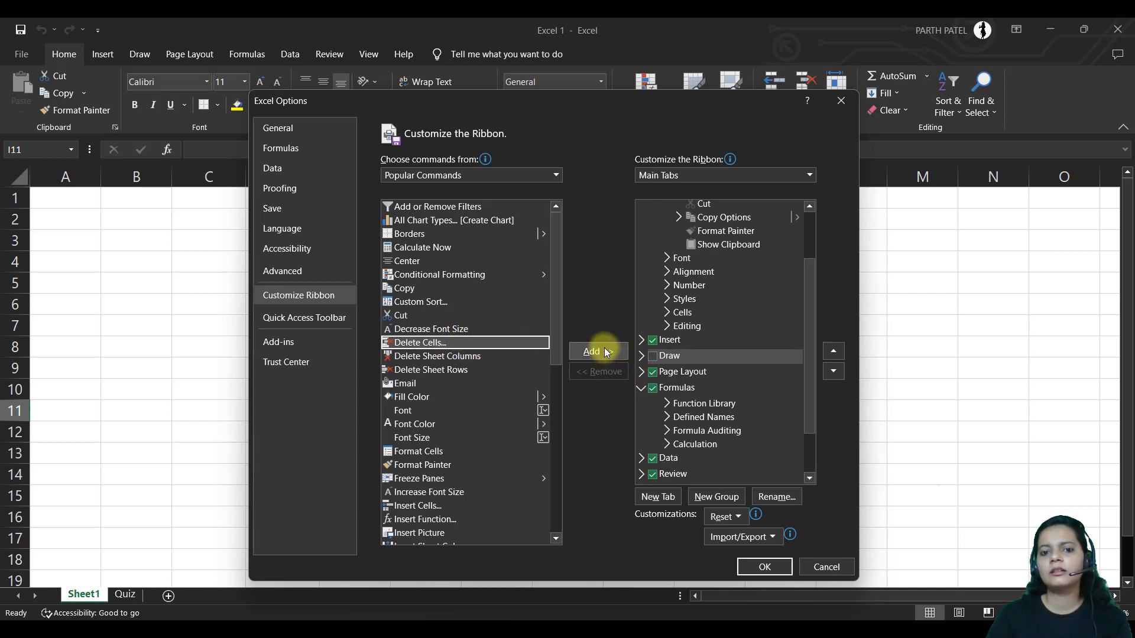
click(686, 372)
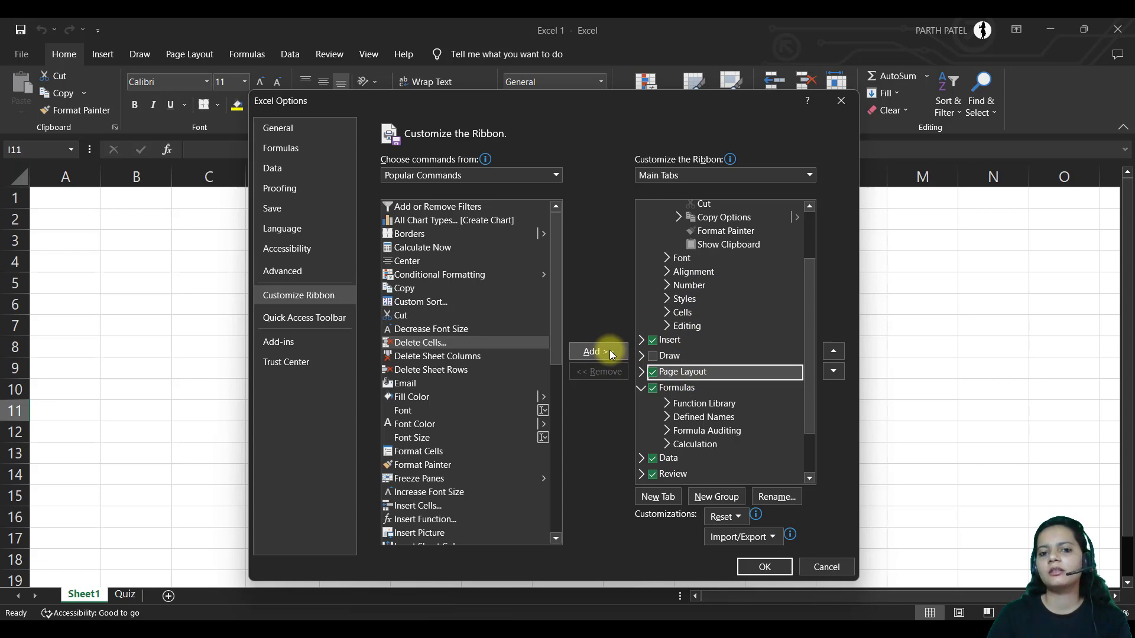
Step: Remove the Function Library group from the Formulas tab
click(694, 403)
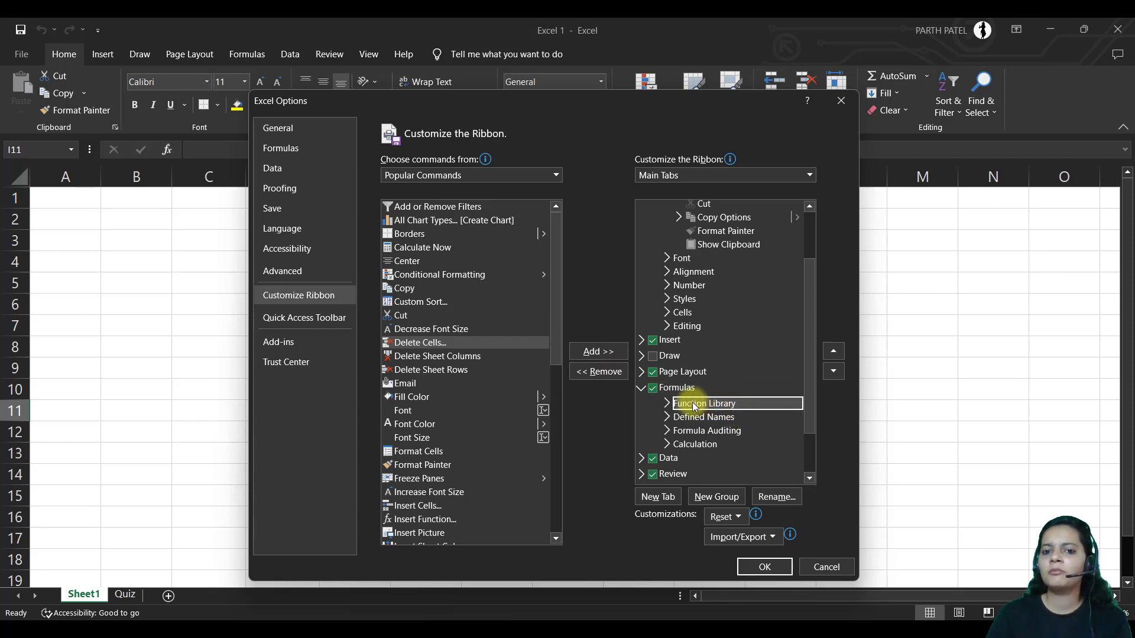
click(613, 377)
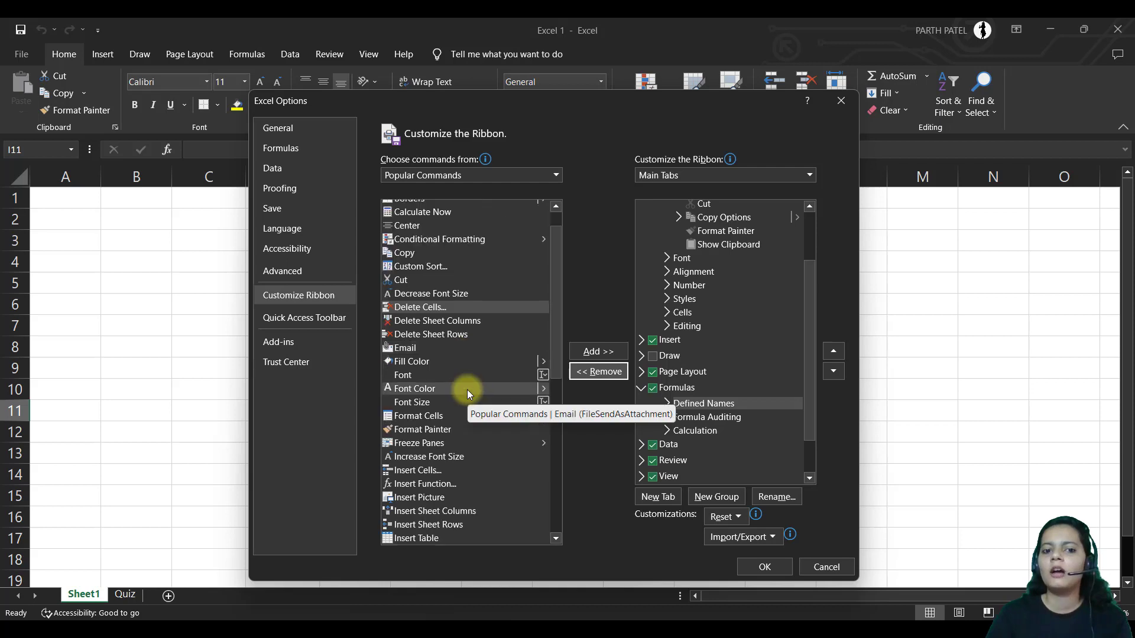
scroll(467, 389, down, 2)
scroll(467, 389, down, 2)
scroll(467, 389, down, 1)
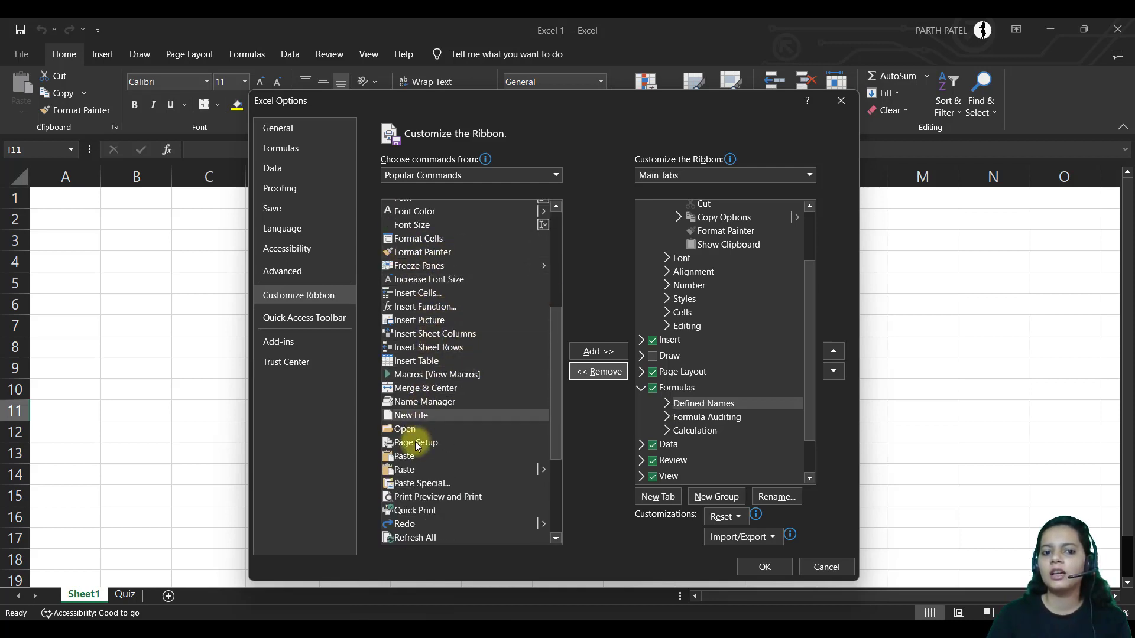
Step: Select Insert Sheet Columns, confirm Excel Options with OK, and open the File start page
click(417, 335)
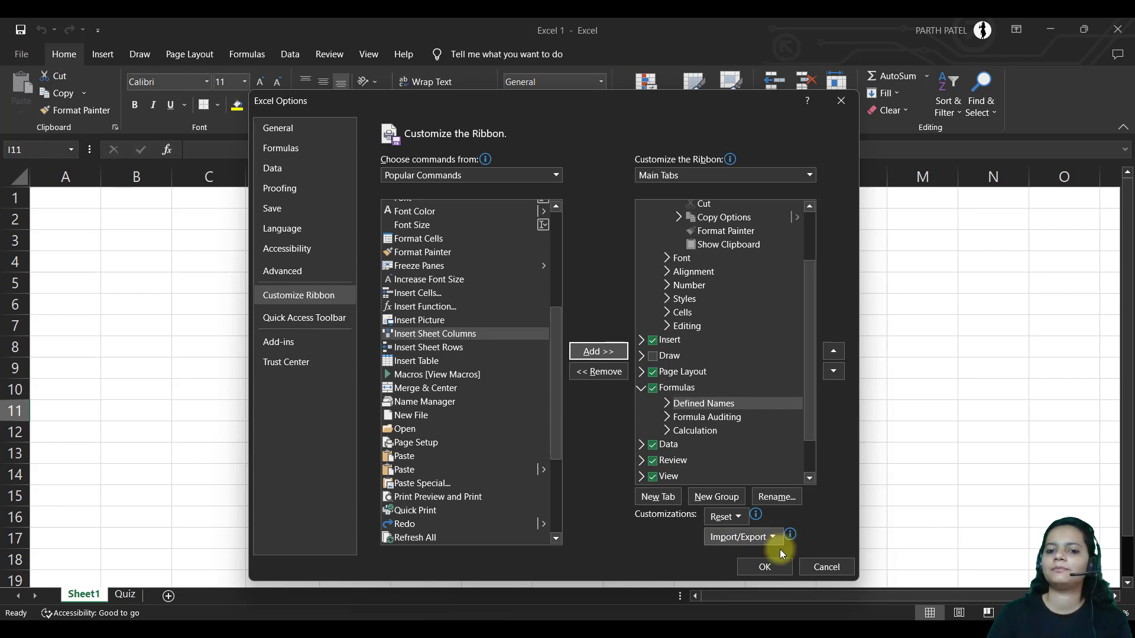
click(764, 567)
click(21, 54)
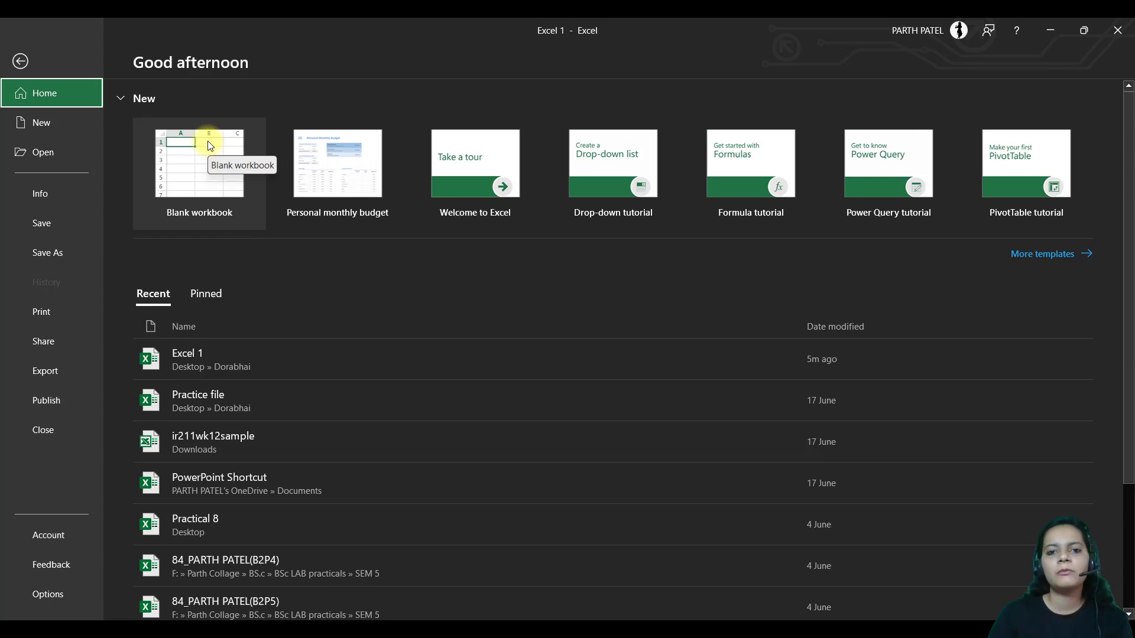
Step: Create the blank workbook Book2 and return from backstage to its empty Sheet1
key(Escape)
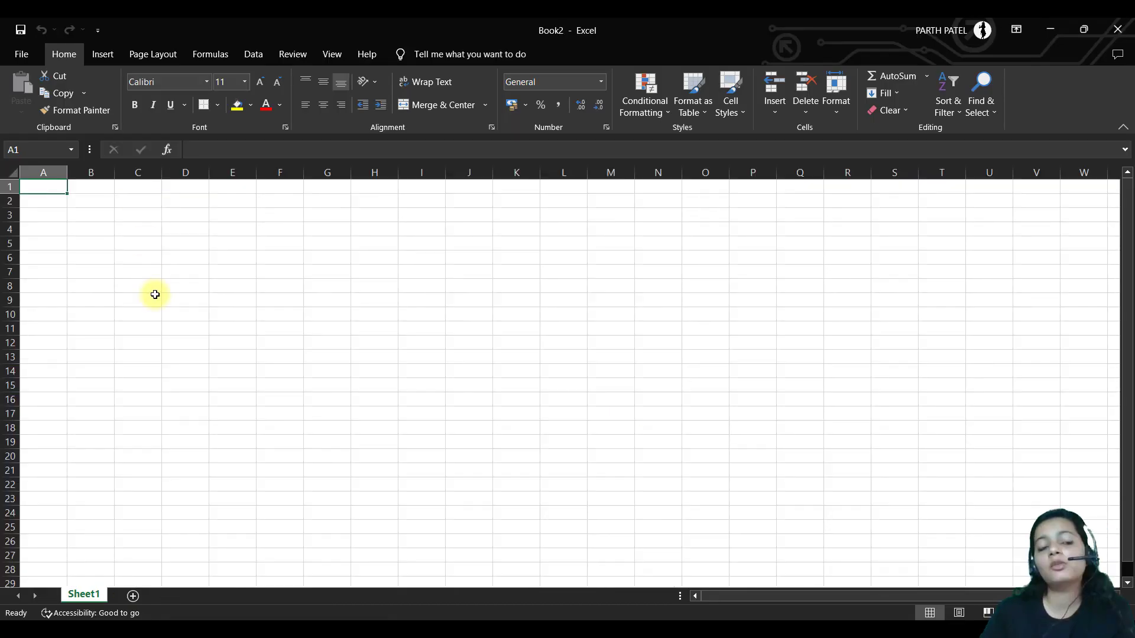
click(23, 55)
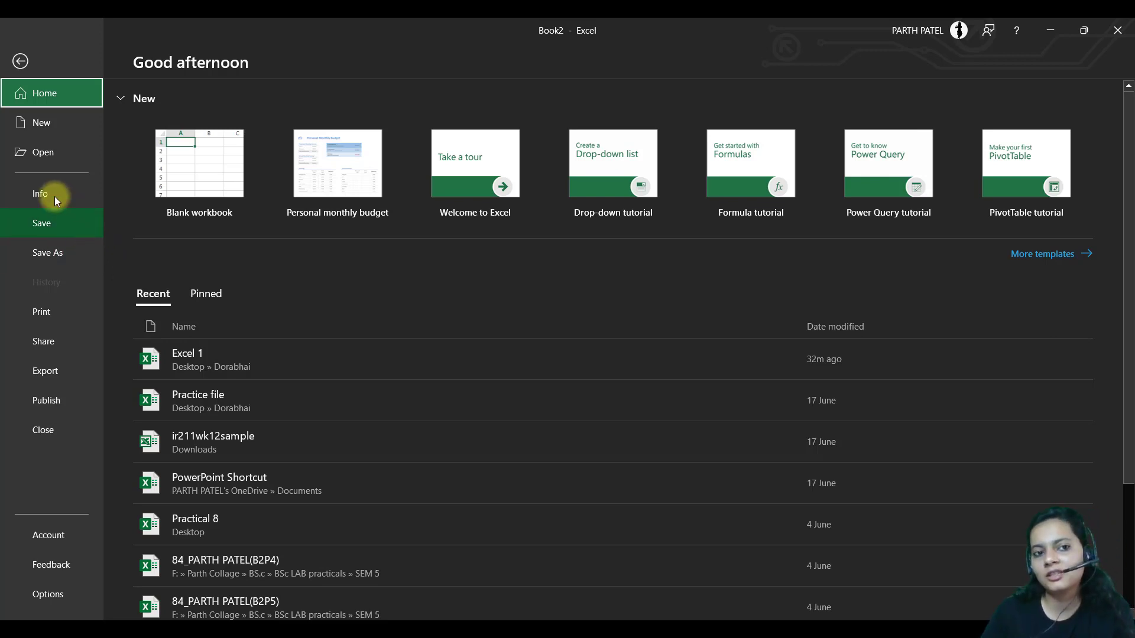
click(21, 60)
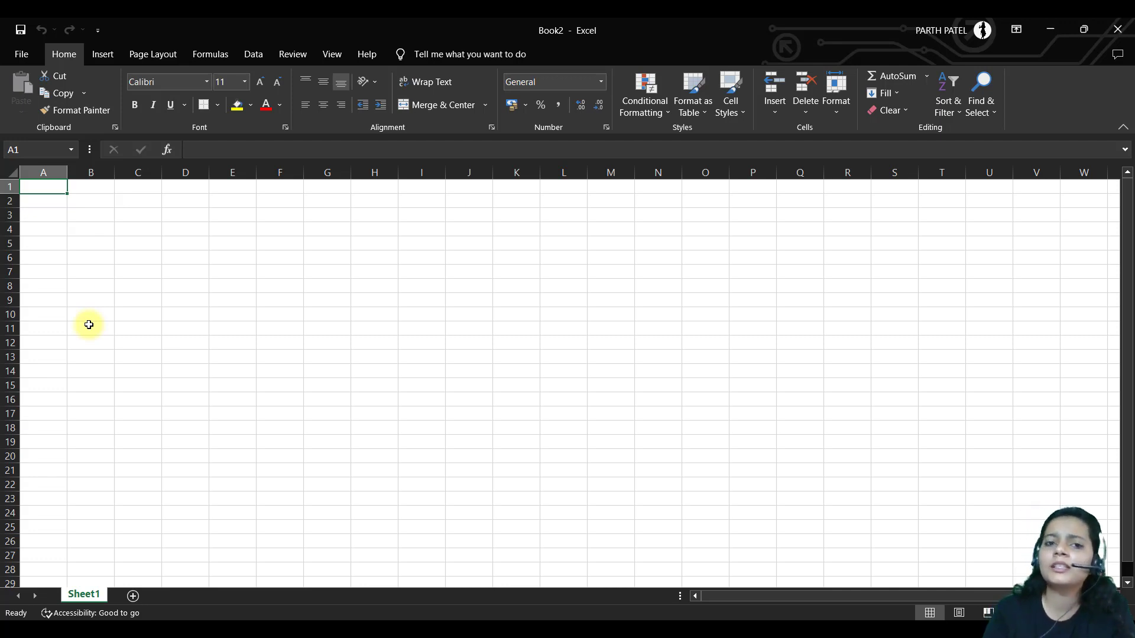
Step: Open and close the File backstage, select cell D8, and create blank workbook Book3 with Ctrl+N
click(22, 55)
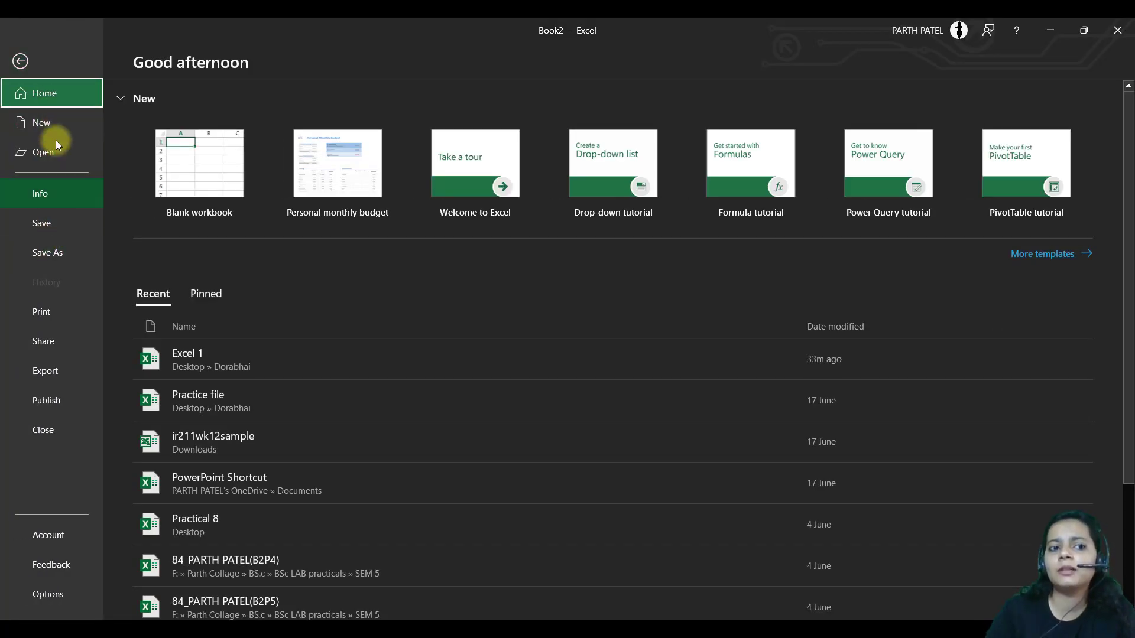
click(20, 61)
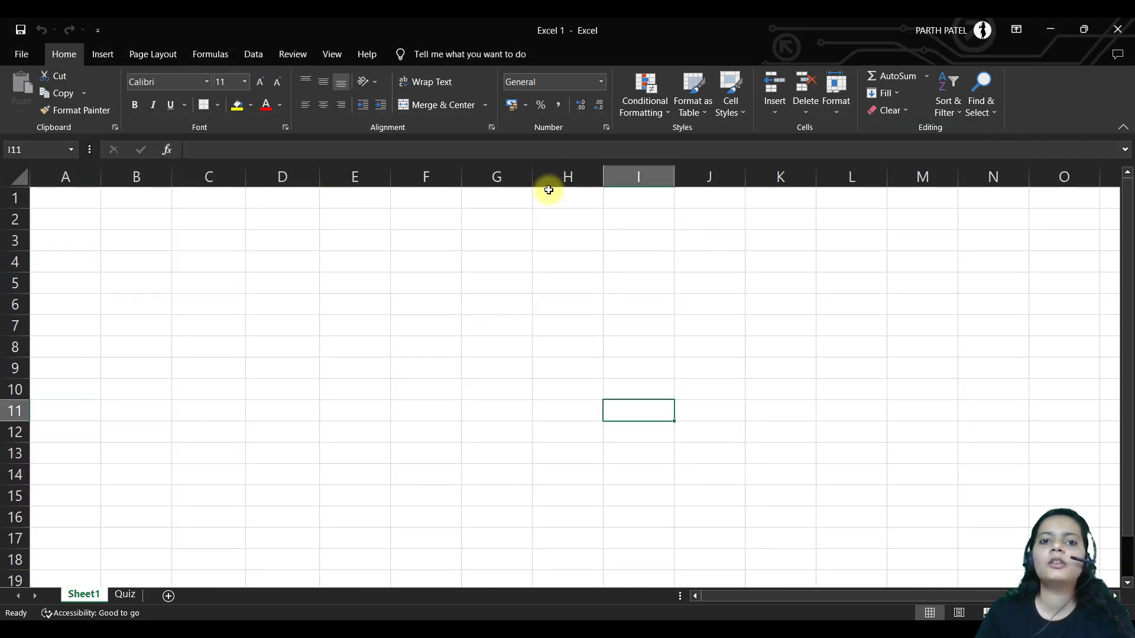
click(247, 340)
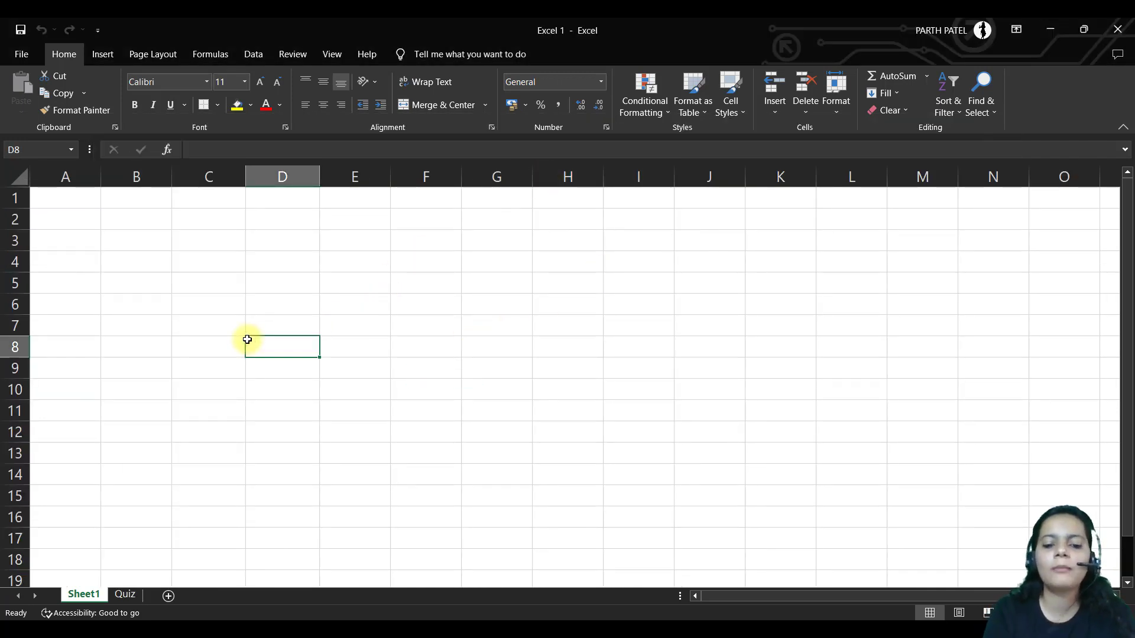
key(ctrl+n)
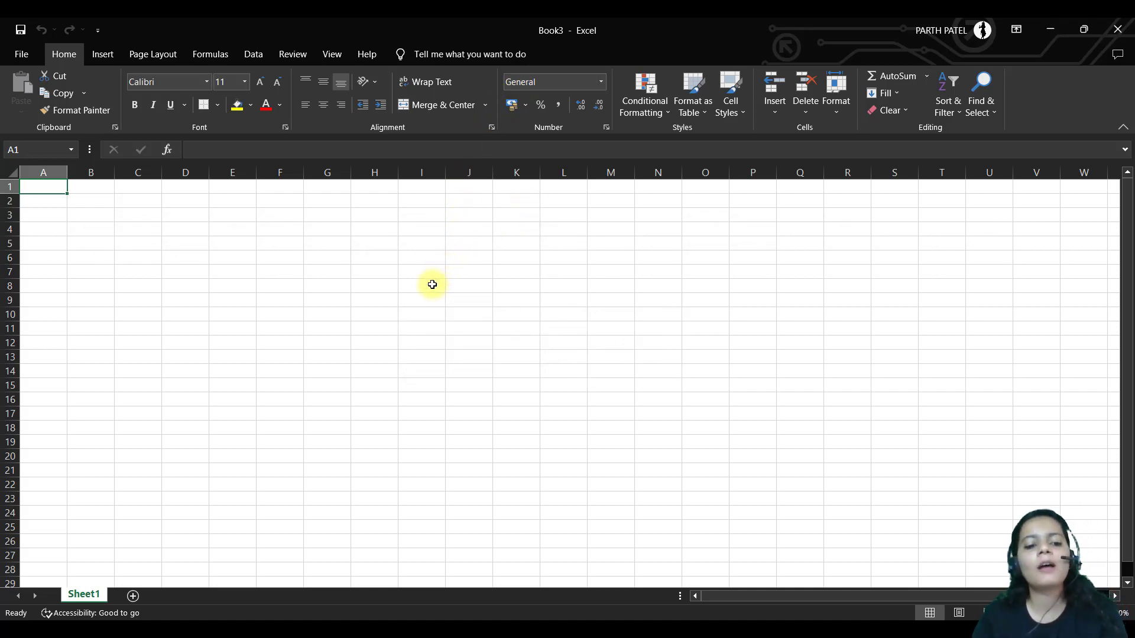
Step: Dismiss Book3's Ctrl+S save prompt without saving and switch back to the Excel 1 window
key(ctrl+s)
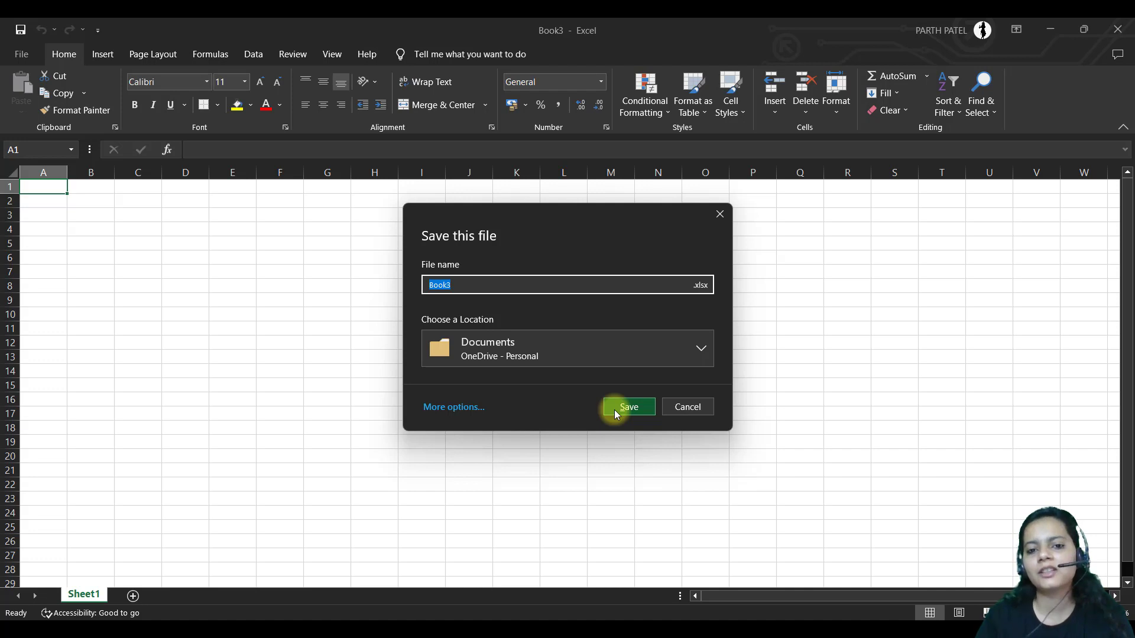
click(665, 408)
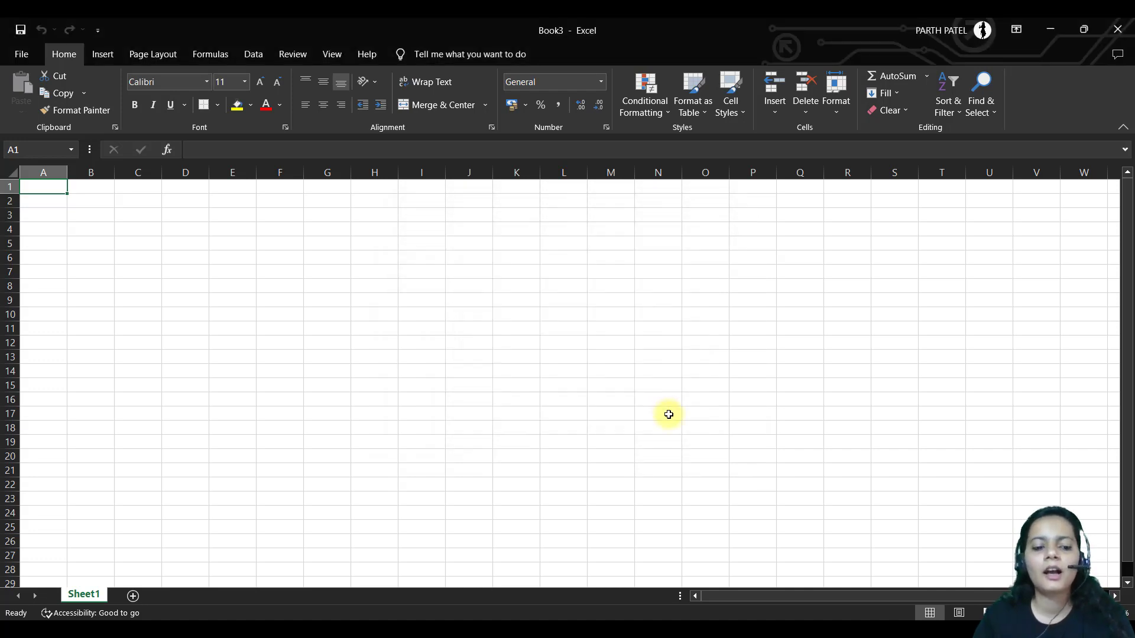
key(alt+Tab)
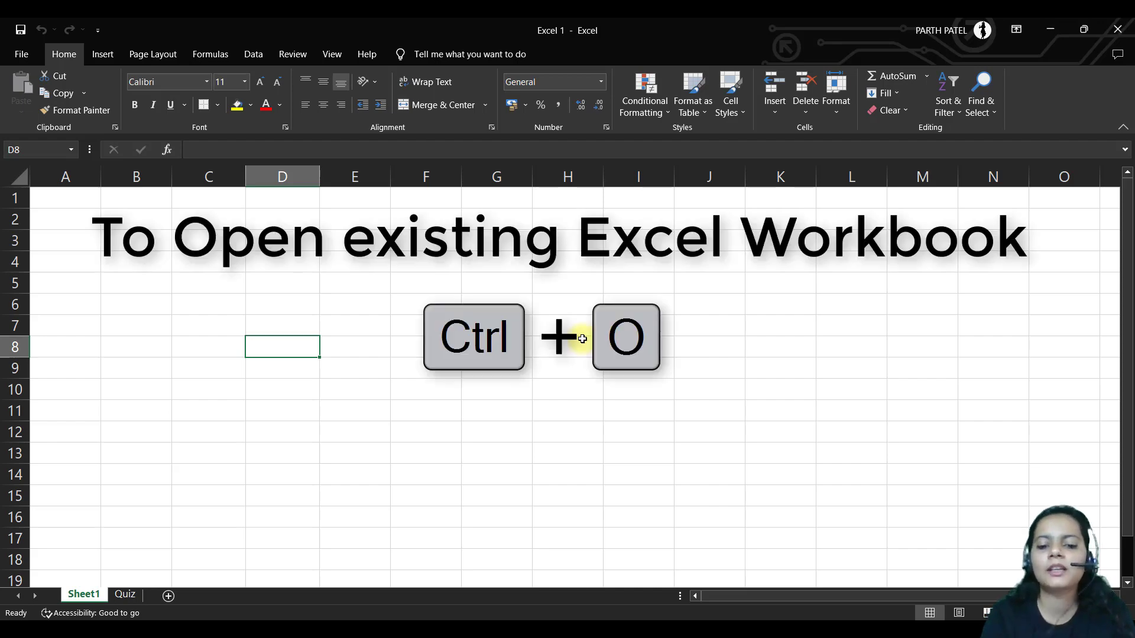
Step: Open the Ctrl+O Open page and browse This PC's Desktop folder holding Excel 1 and Practice file
key(ctrl+o)
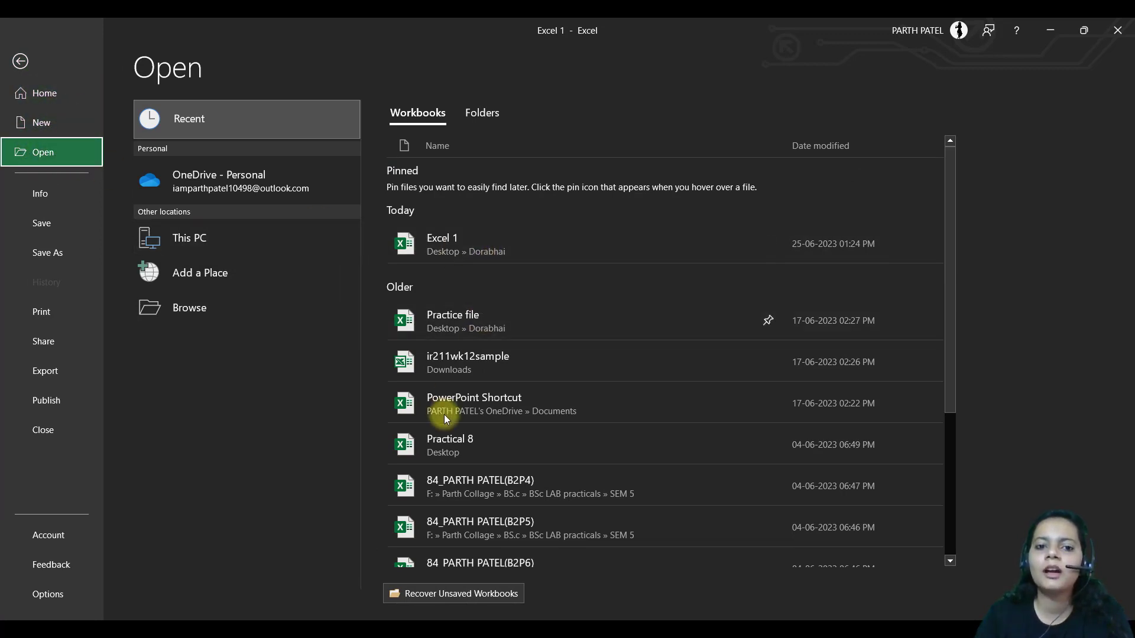
mouse_move(576, 362)
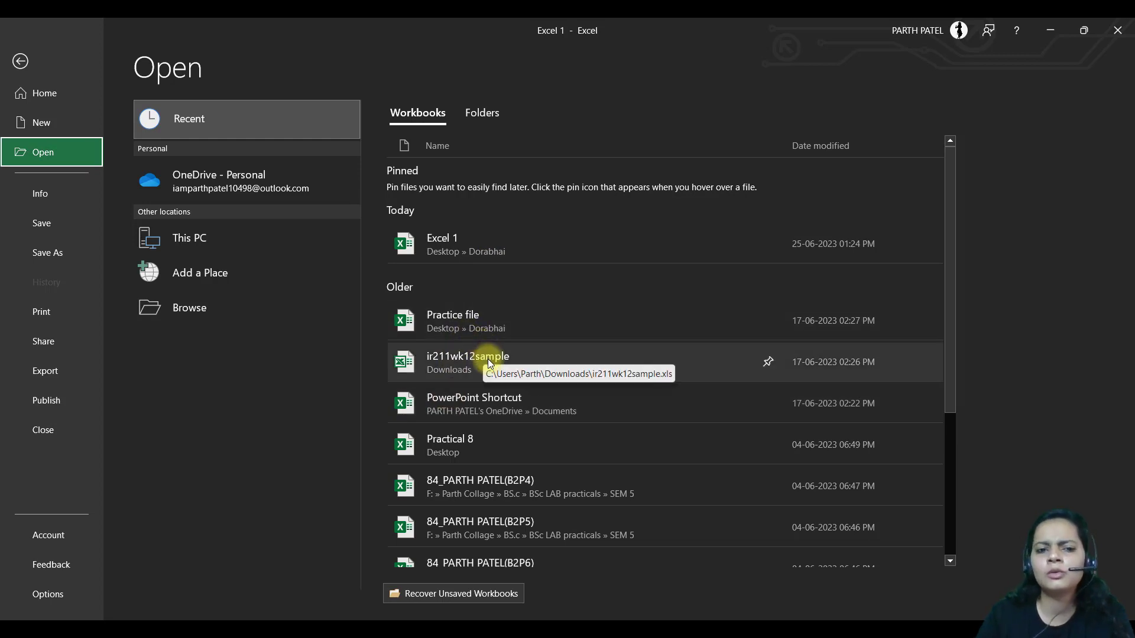
scroll(485, 355, down, 1)
scroll(499, 308, down, 1)
scroll(508, 384, up, 2)
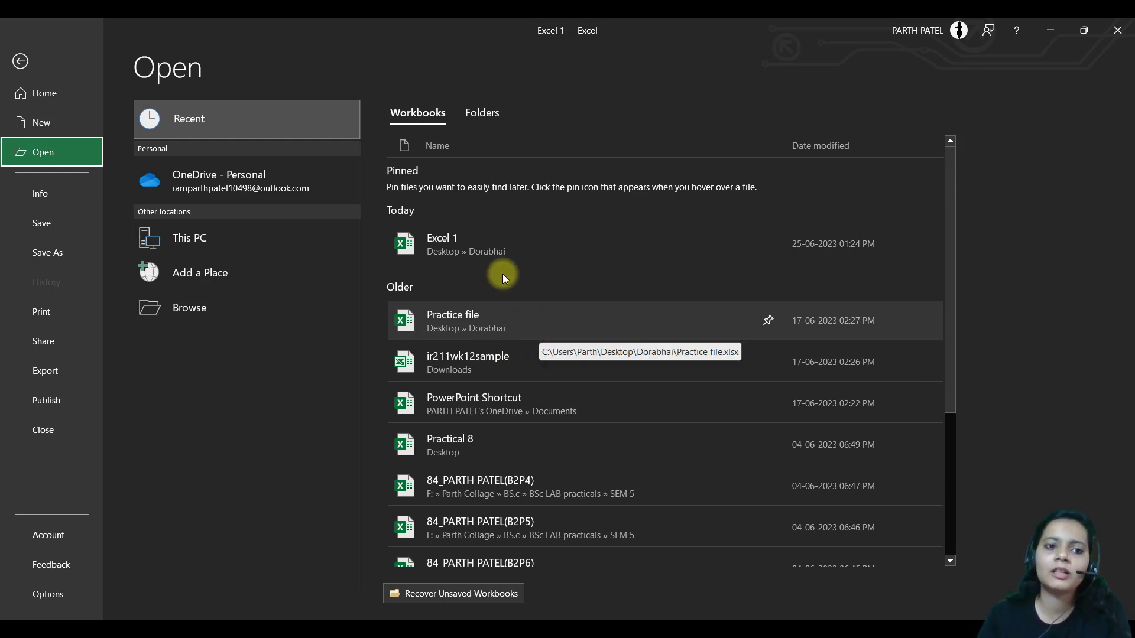
click(246, 243)
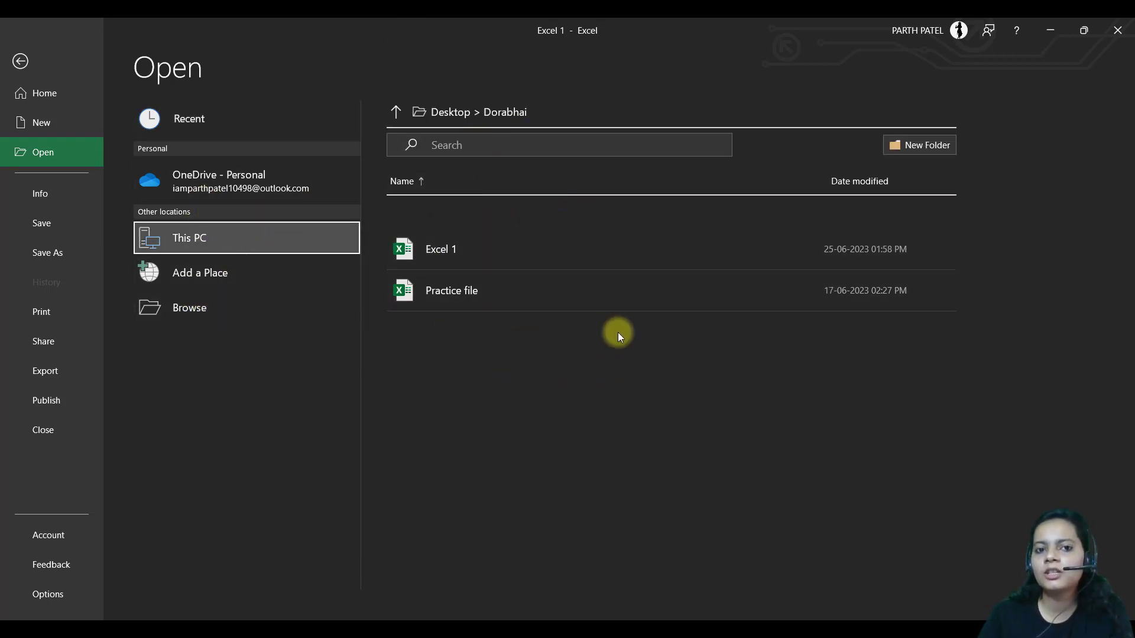
Step: Browse to Practice file, cancel without opening it, and exit backstage to Excel 1's Sheet1
click(219, 311)
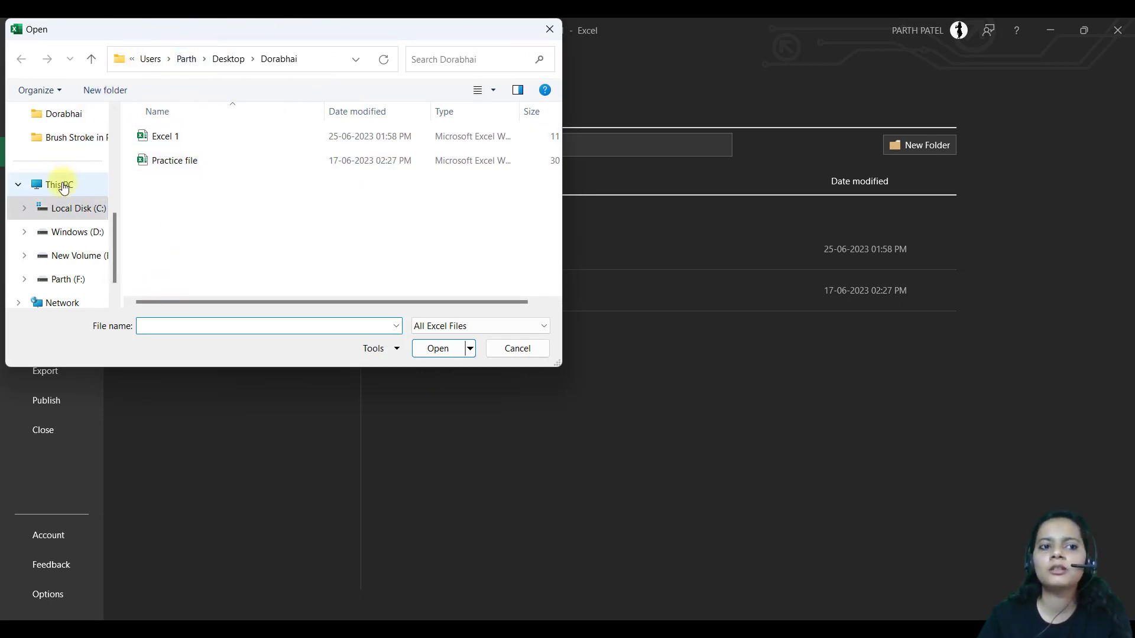
scroll(68, 195, down, 2)
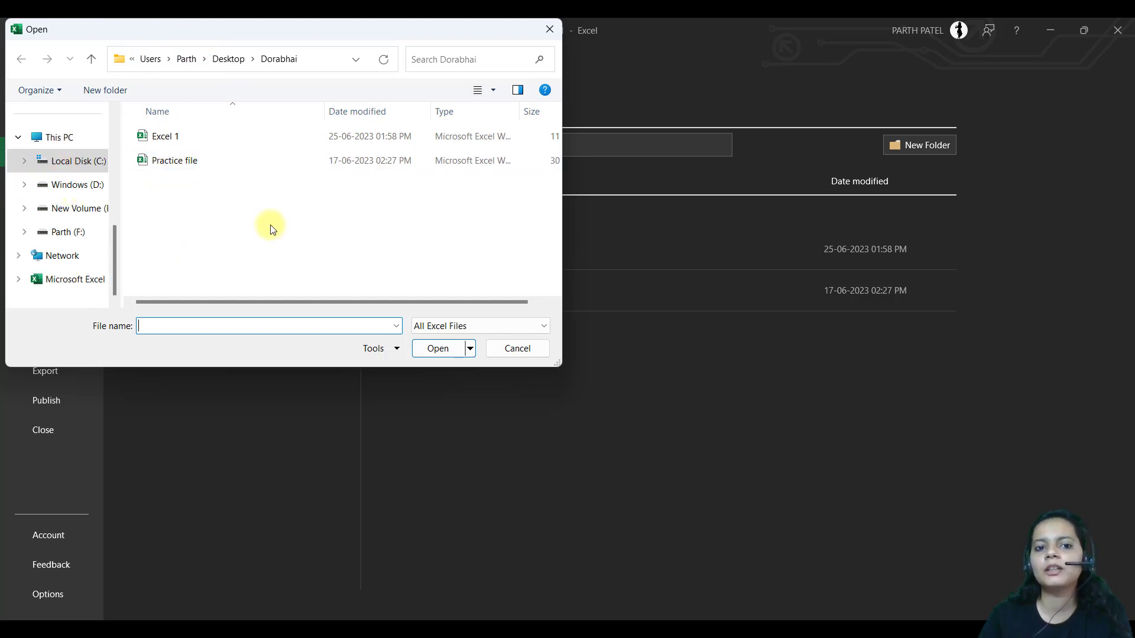
click(218, 158)
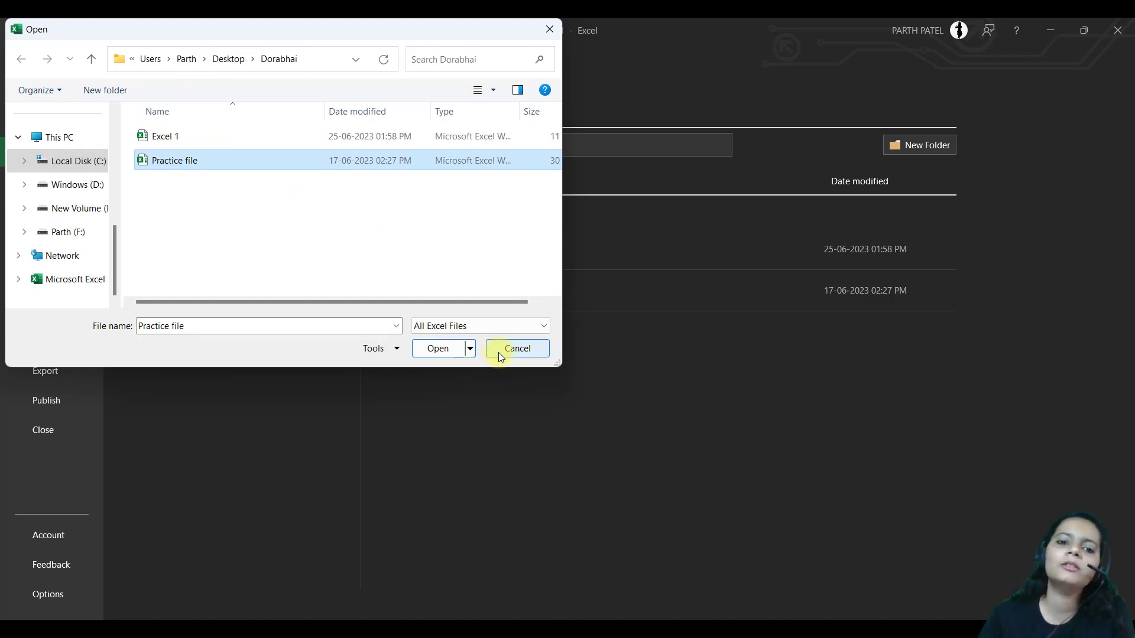
click(556, 26)
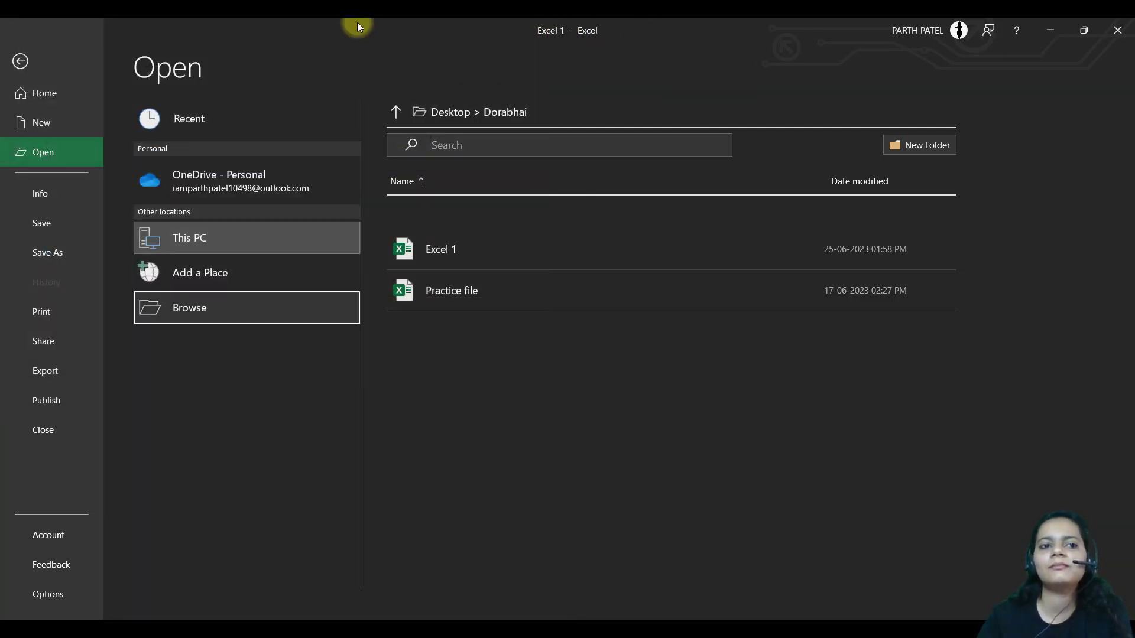
key(Escape)
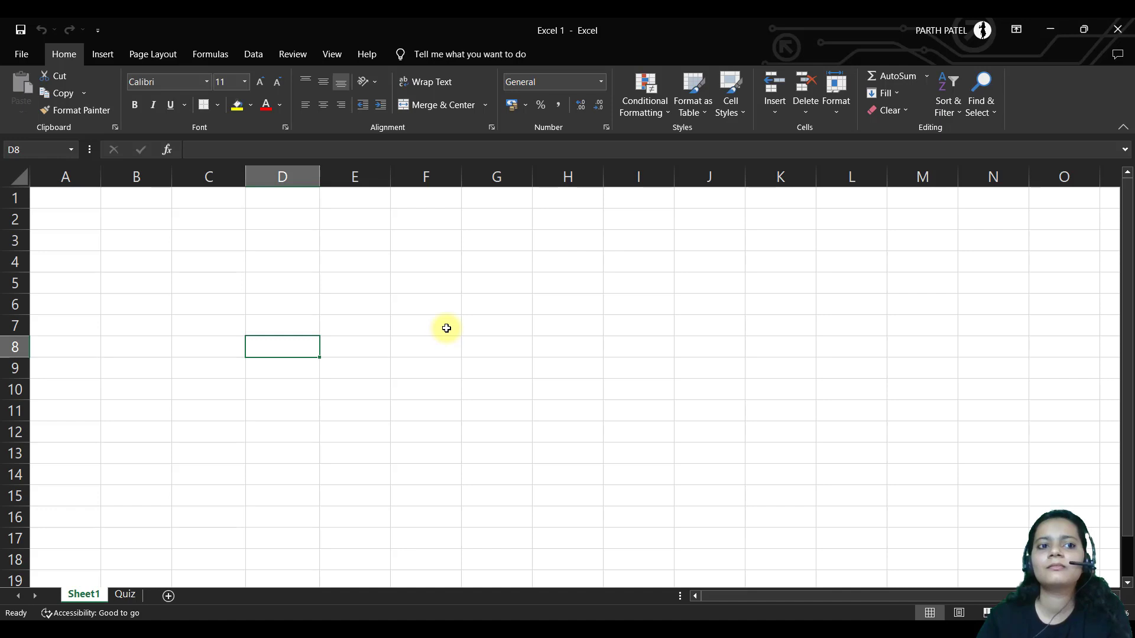